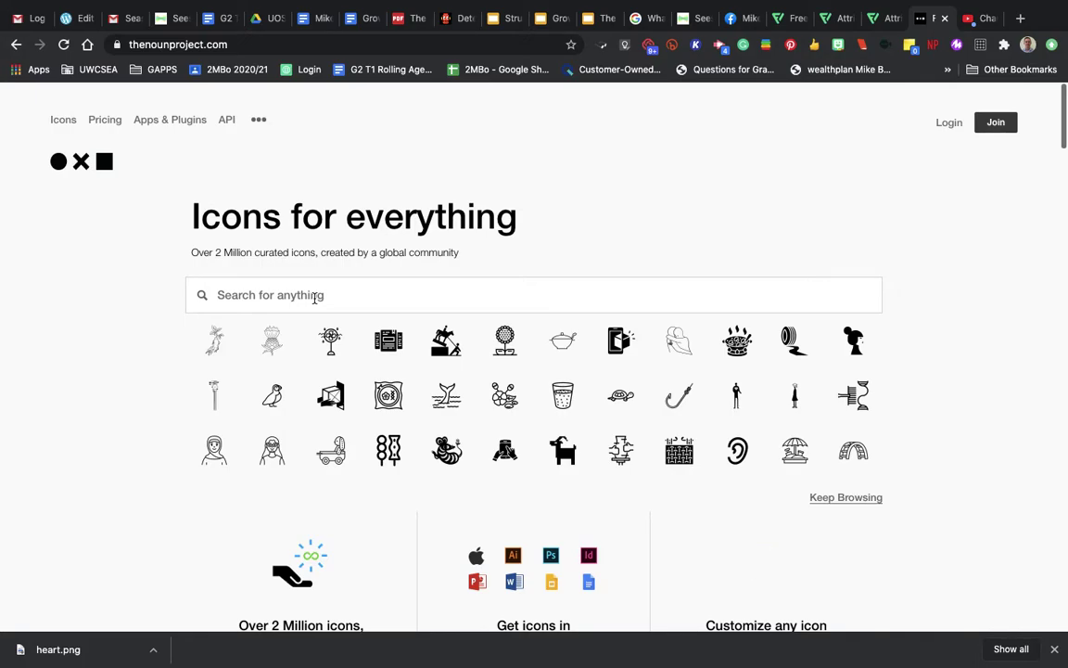
Search for 'plant' and show the 36,630 icon results instead of the 1,085 collections.
{"action": "left_click", "coordinate": [330, 294]}
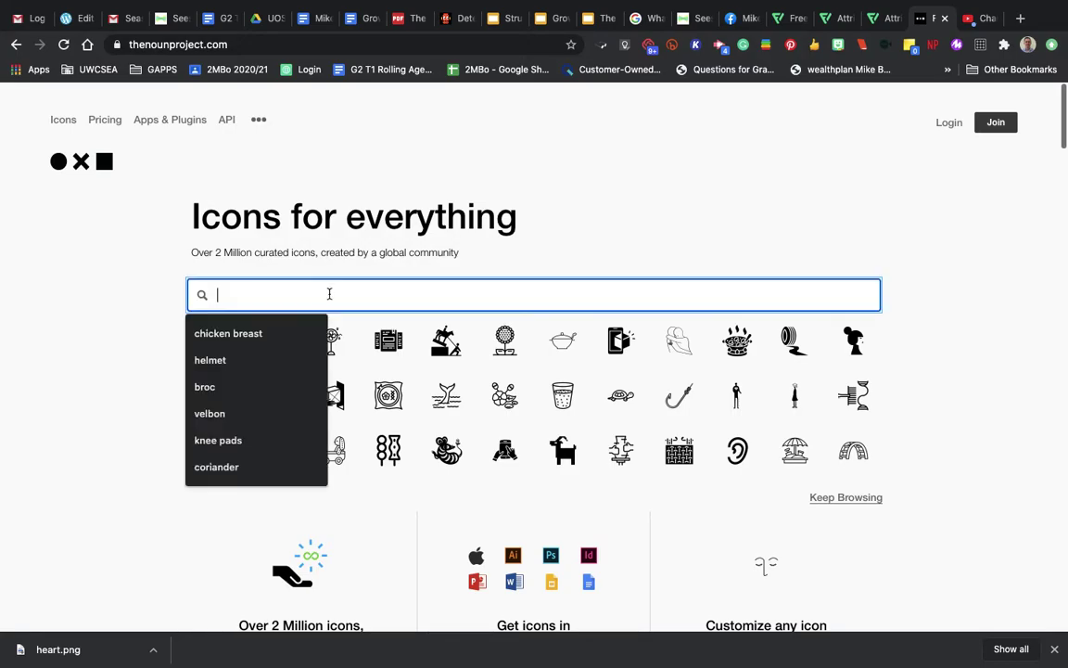
{"action": "type", "text": "plant"}
{"action": "key", "text": "Return"}
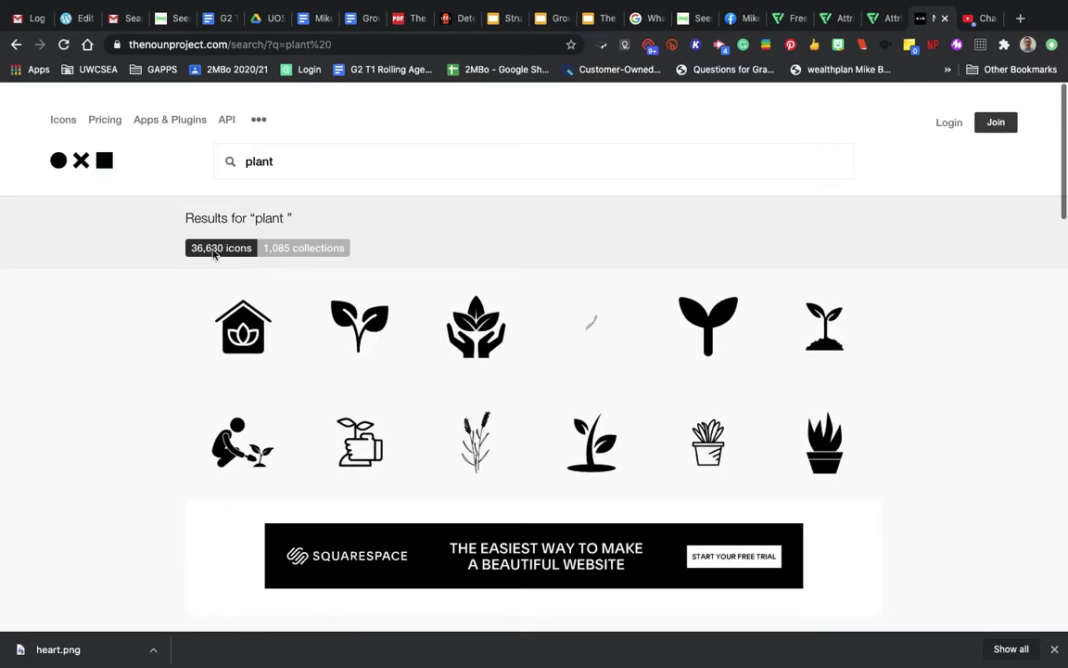
{"action": "left_click", "coordinate": [302, 248]}
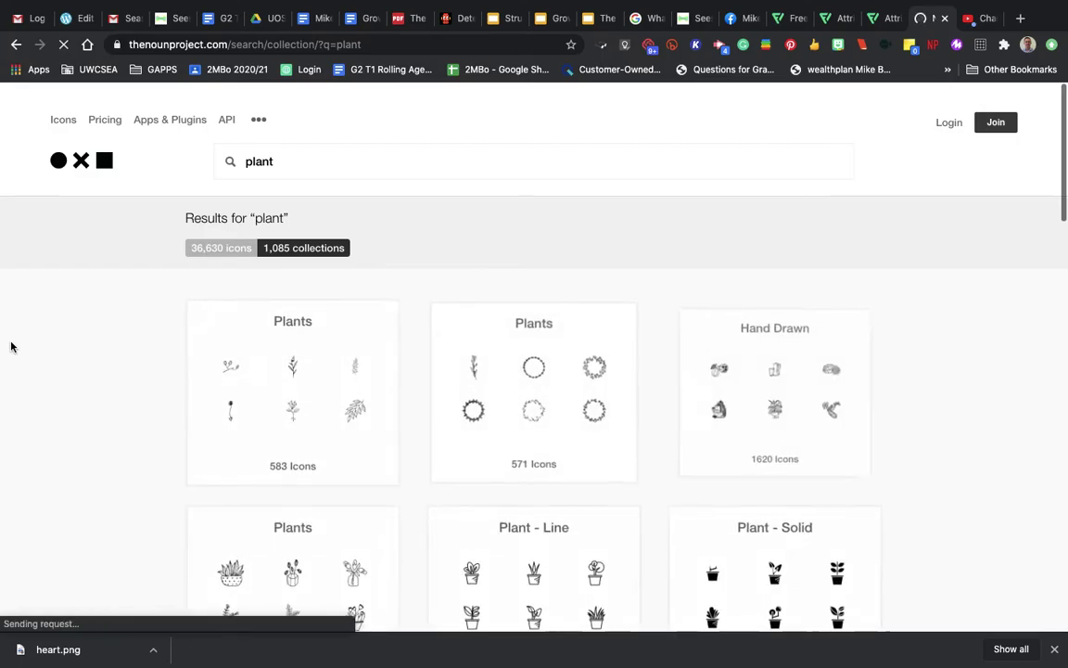
{"action": "scroll", "coordinate": [11, 347], "scroll_direction": "down", "scroll_amount": 1}
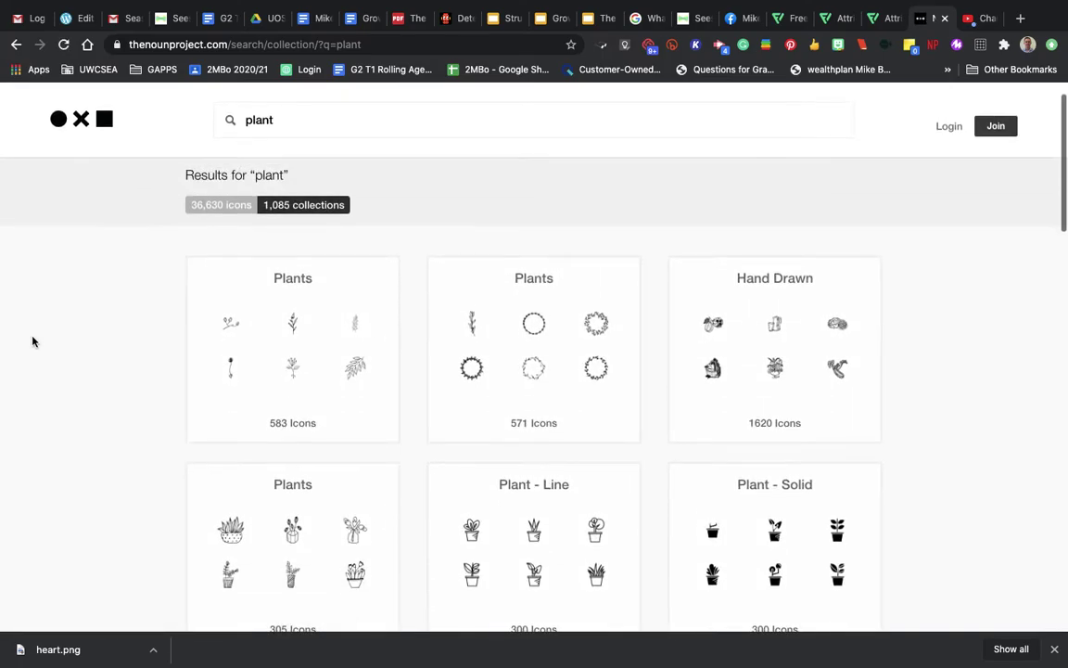
{"action": "left_click", "coordinate": [223, 207]}
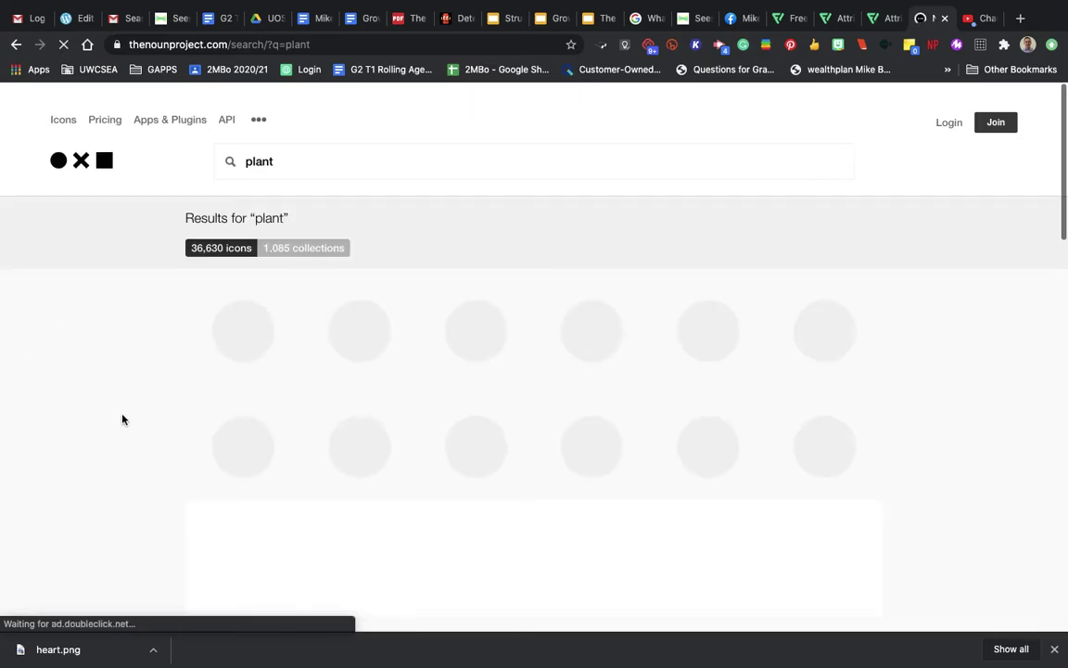
{"action": "scroll", "coordinate": [126, 422], "scroll_direction": "down", "scroll_amount": 2}
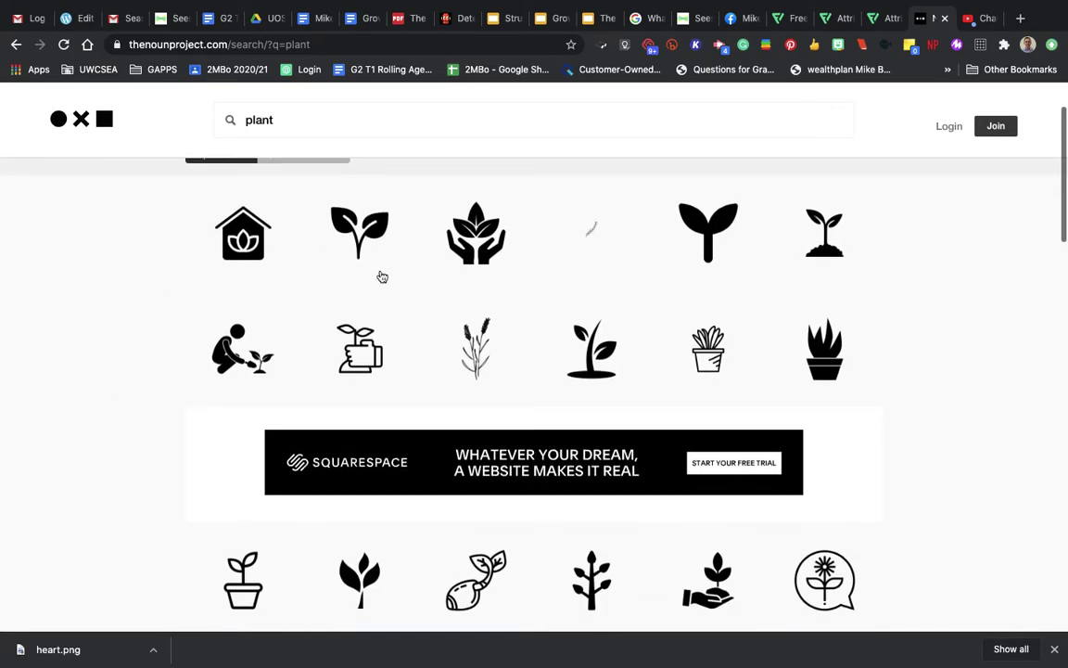
Open the Planting Plant icon of a kneeling figure with a seedling and start getting it.
{"action": "left_click", "coordinate": [215, 360]}
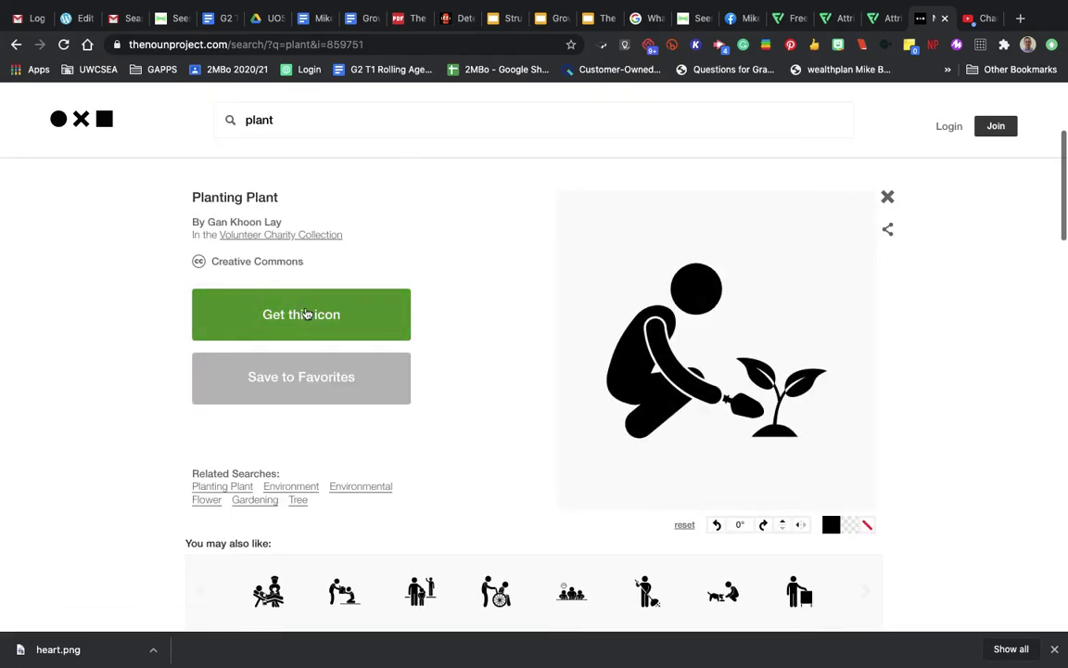
{"action": "scroll", "coordinate": [307, 314], "scroll_direction": "up", "scroll_amount": 3}
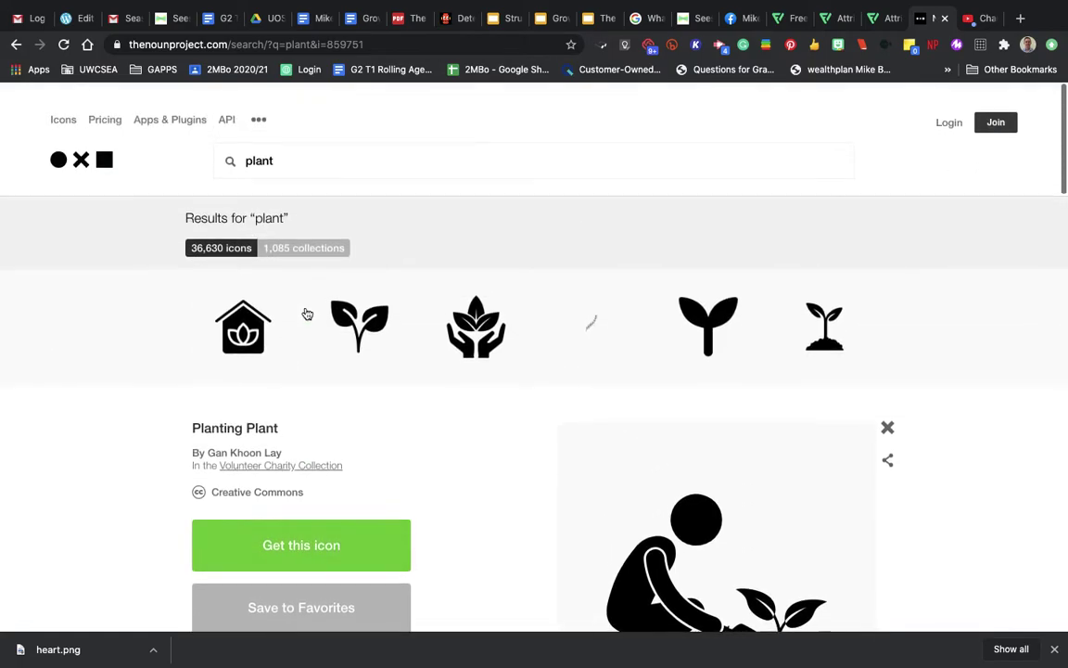
{"action": "scroll", "coordinate": [139, 445], "scroll_direction": "down", "scroll_amount": 1}
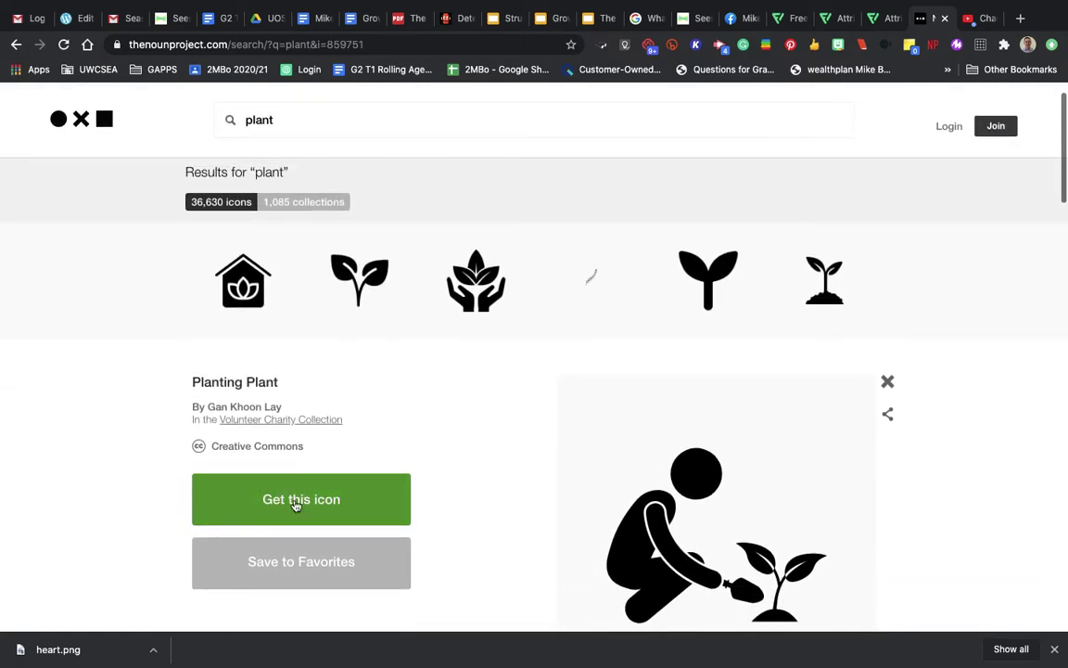
{"action": "scroll", "coordinate": [296, 505], "scroll_direction": "down", "scroll_amount": 1}
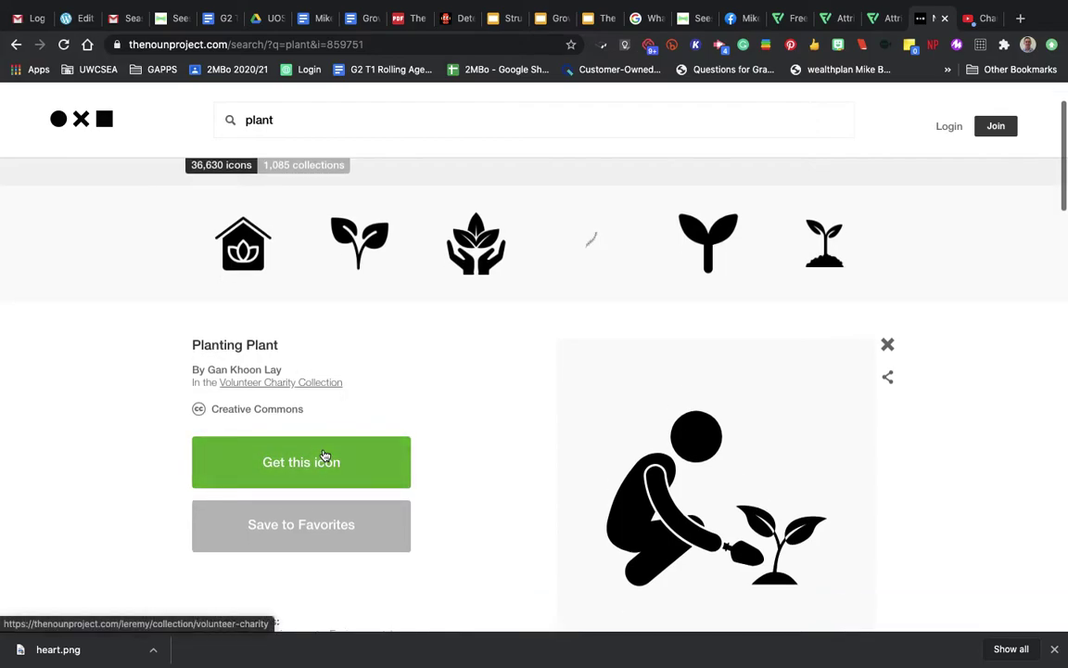
{"action": "left_click", "coordinate": [325, 454]}
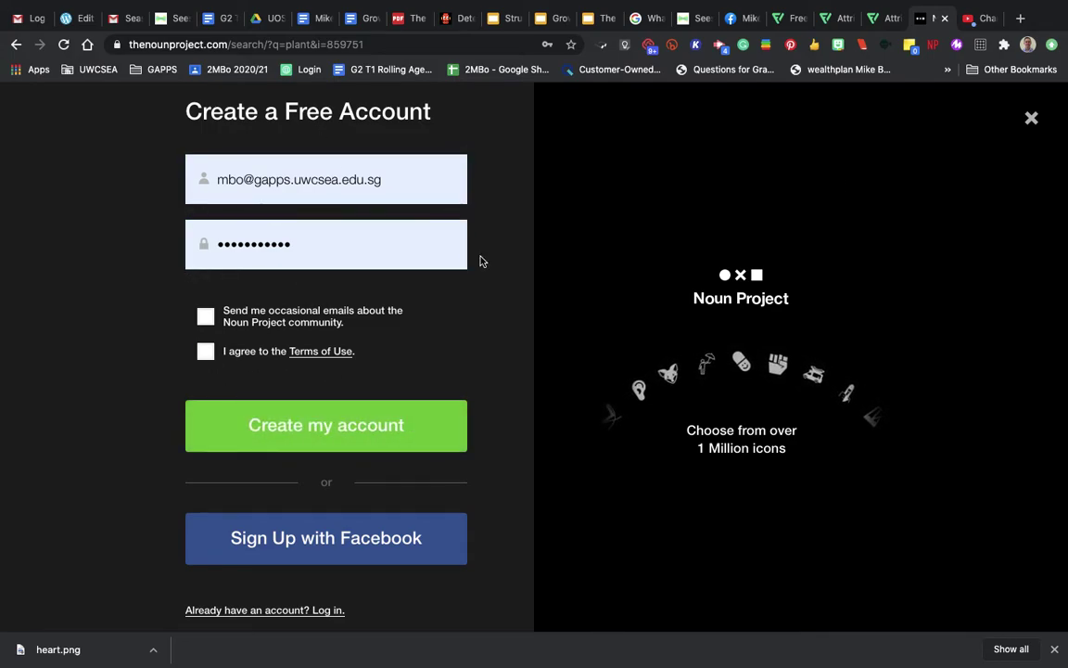
Log in with the saved credentials instead of signing up, reaching the icon's download options.
{"action": "left_click", "coordinate": [319, 610]}
{"action": "left_click", "coordinate": [336, 200]}
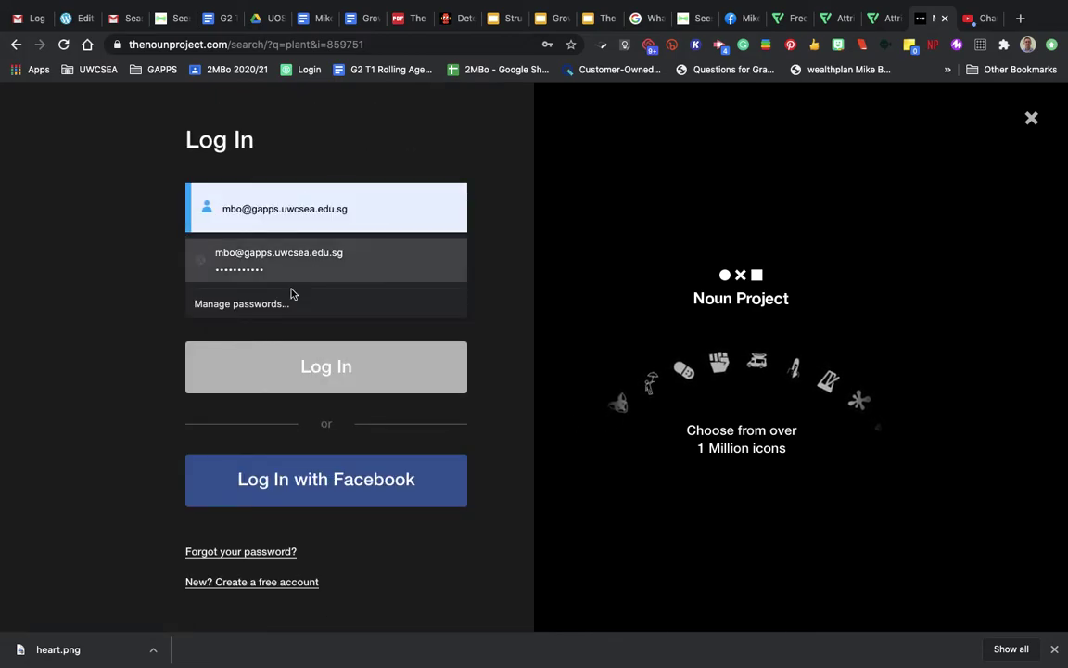
{"action": "left_click", "coordinate": [317, 367]}
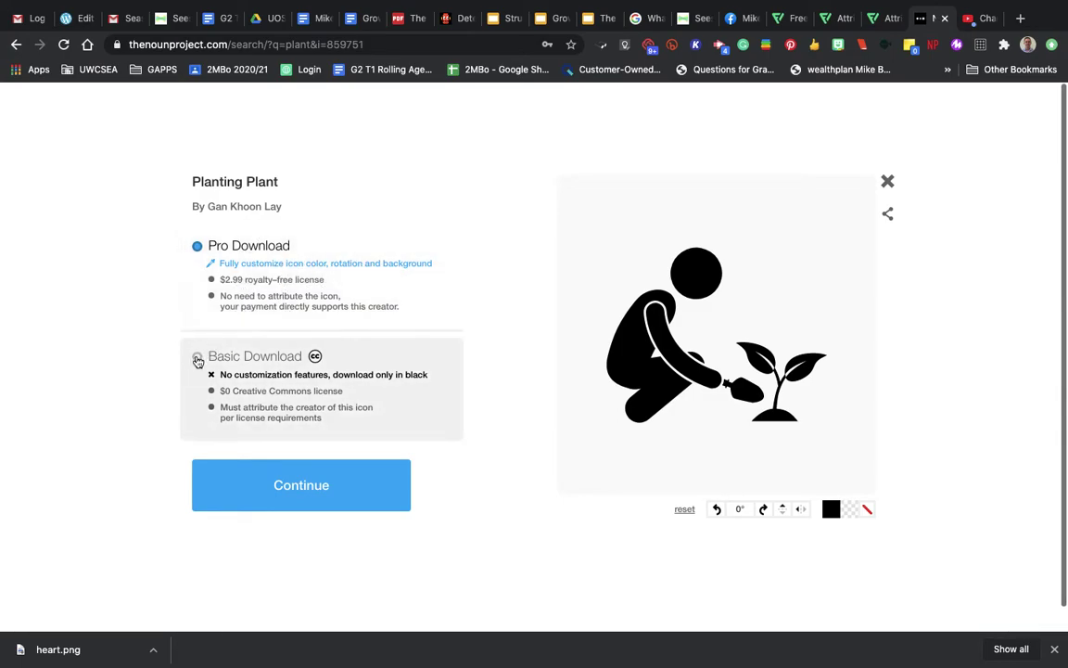
Choose the free Basic Download and try rotating and flipping, leaving the icon at 0° and upright.
{"action": "left_click", "coordinate": [197, 360]}
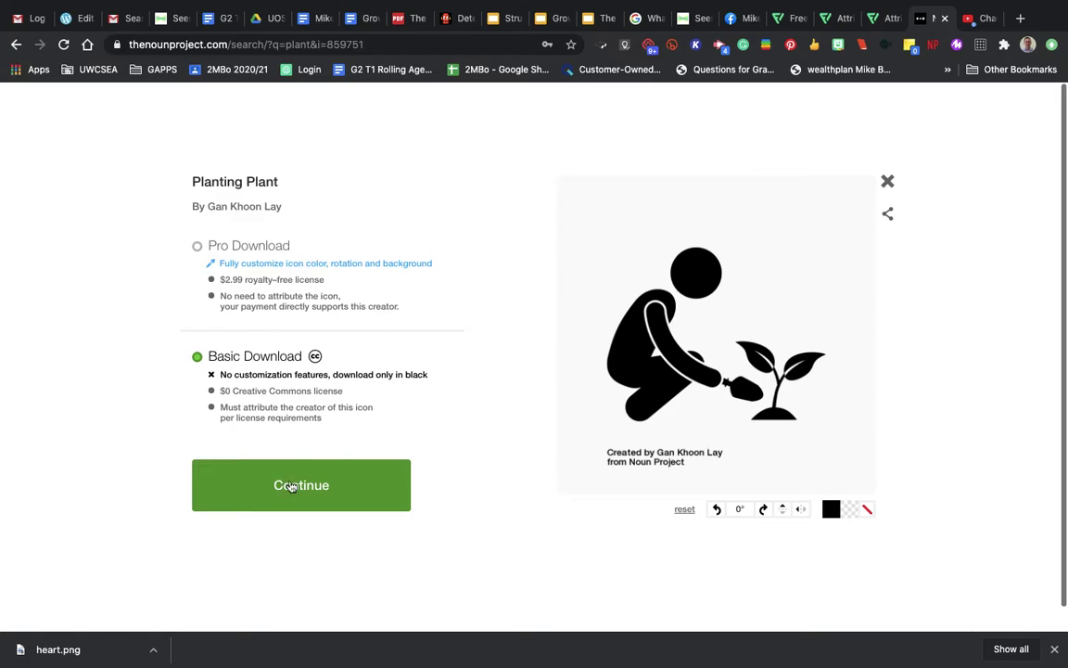
{"action": "left_click", "coordinate": [764, 509]}
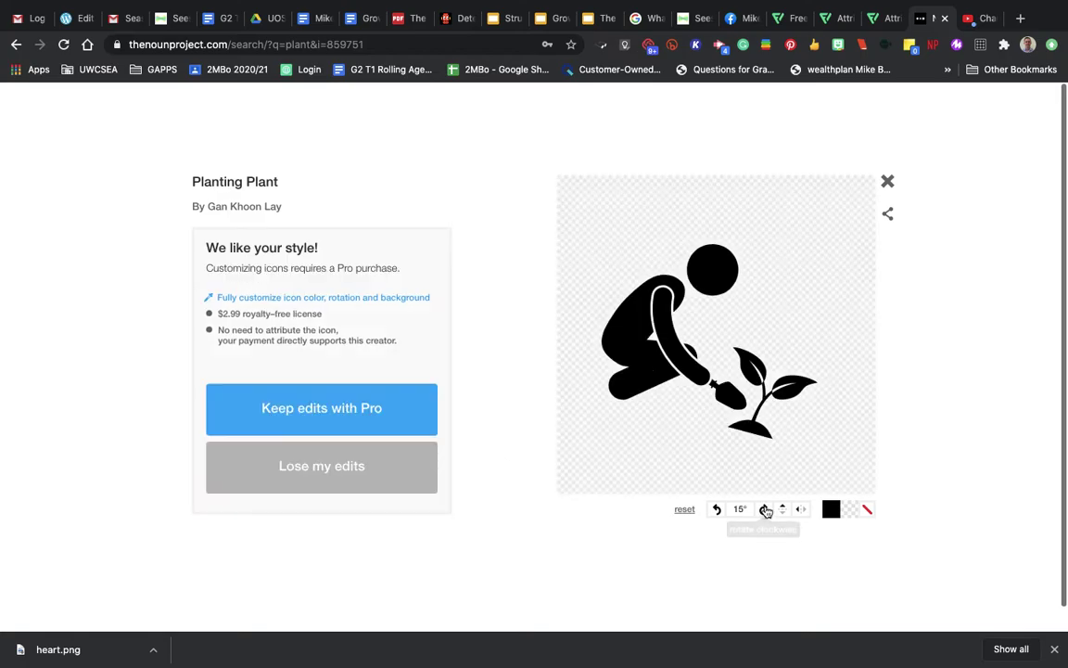
{"action": "left_click", "coordinate": [766, 509]}
{"action": "left_click", "coordinate": [717, 509]}
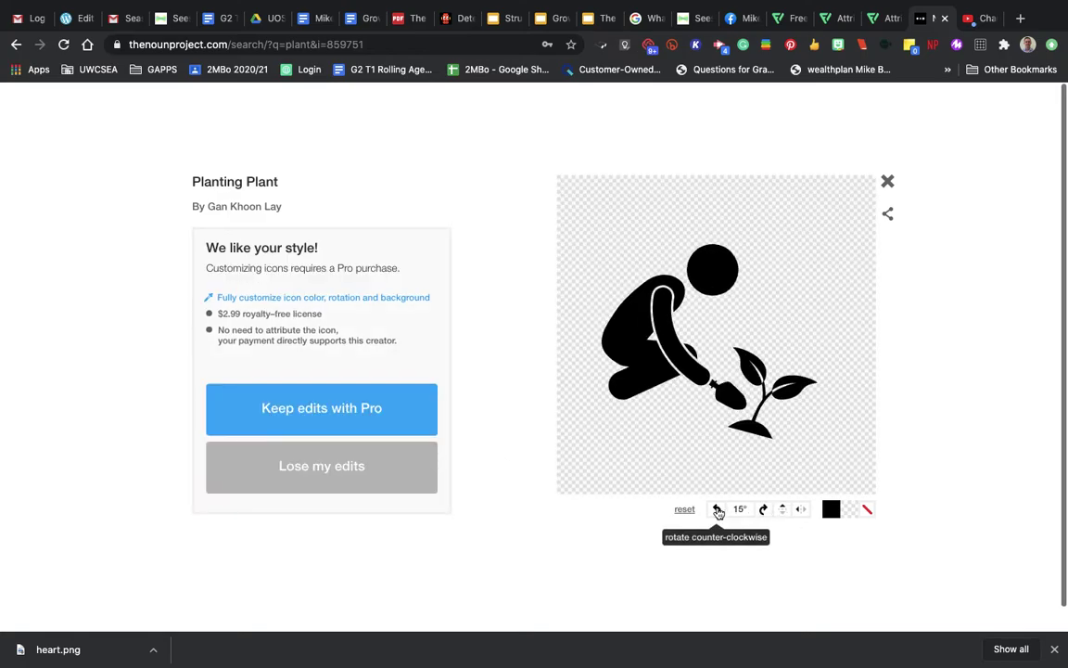
{"action": "left_click", "coordinate": [717, 509]}
{"action": "left_click", "coordinate": [784, 509]}
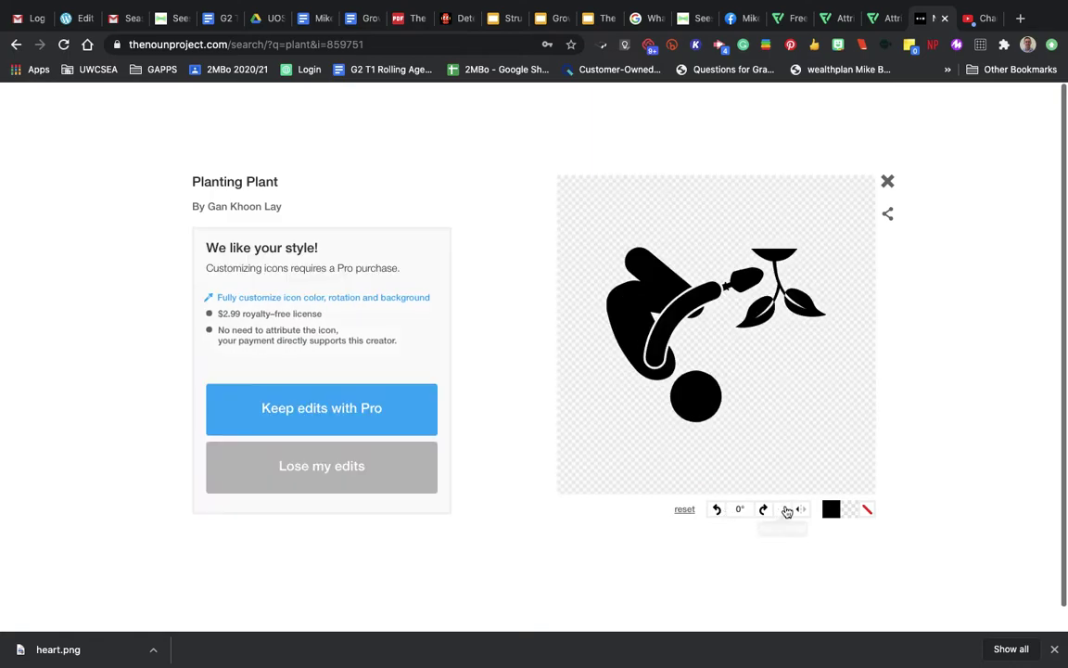
{"action": "left_click", "coordinate": [785, 509]}
{"action": "left_click", "coordinate": [784, 509]}
{"action": "left_click", "coordinate": [784, 509]}
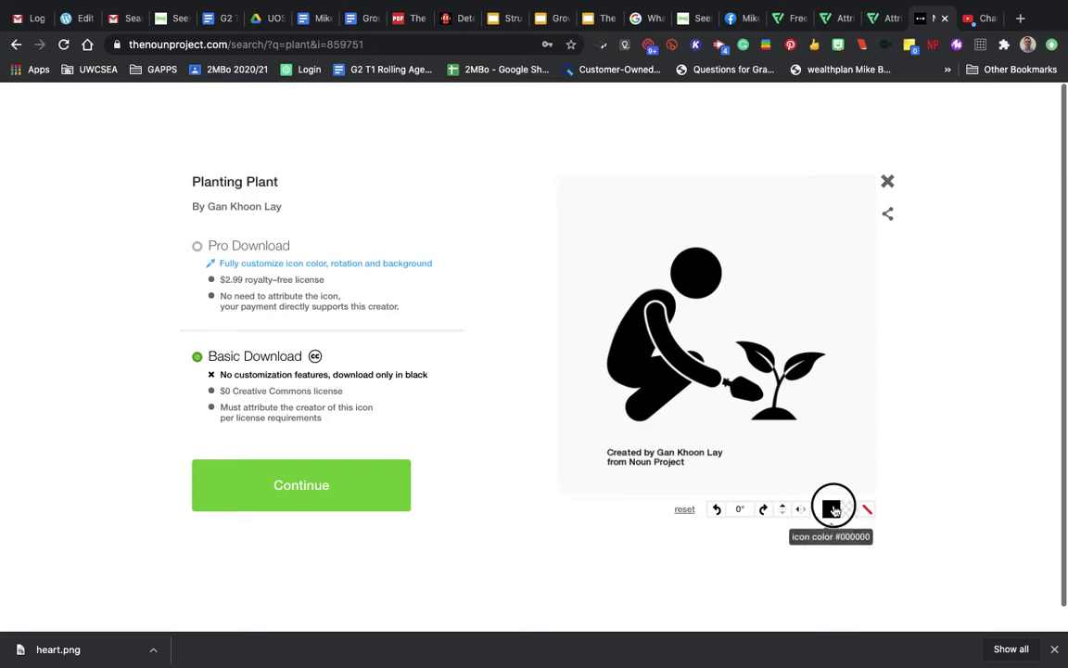
{"action": "left_click", "coordinate": [832, 509]}
Recolour the icon preview blue after briefly trying olive.
{"action": "left_click", "coordinate": [787, 442]}
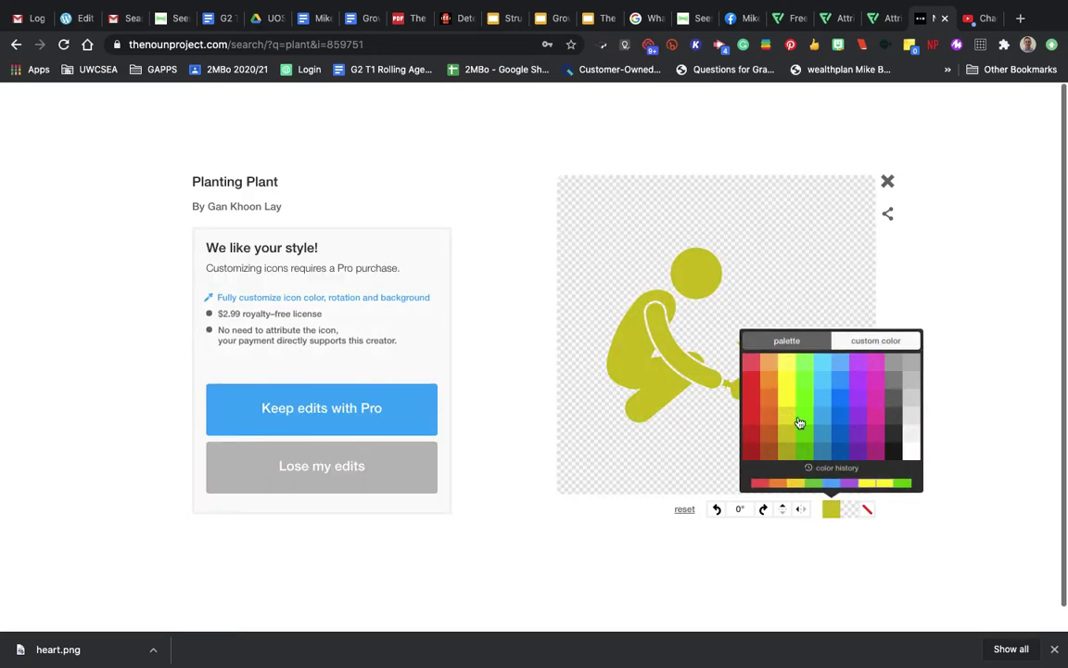
{"action": "left_click", "coordinate": [841, 451]}
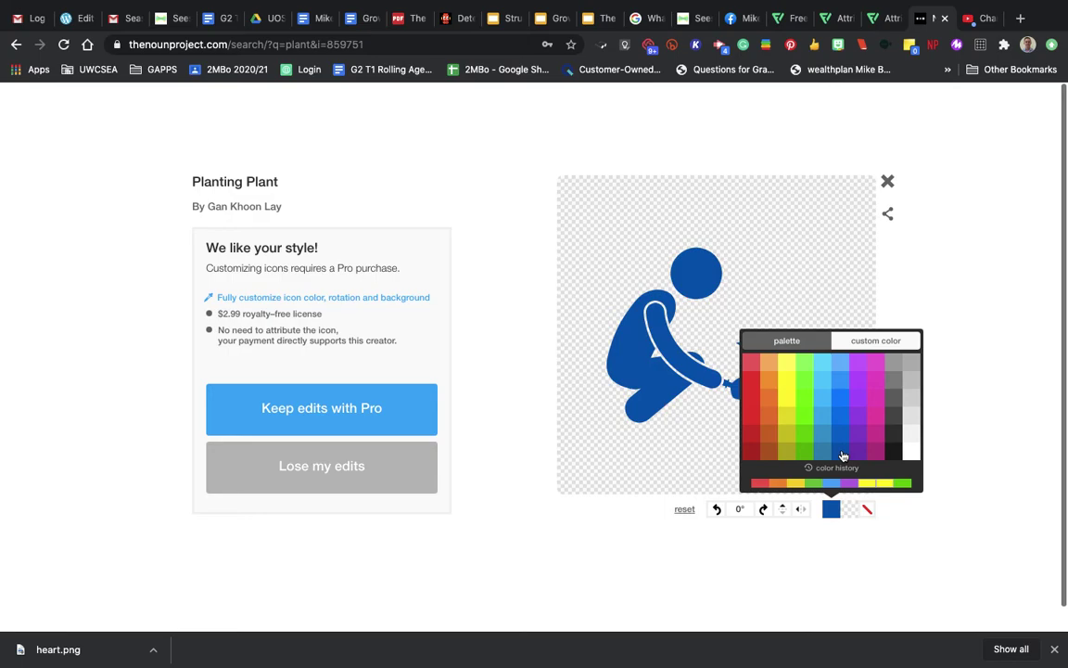
{"action": "left_click", "coordinate": [960, 270]}
Try Ring, Circle, Square and Rounded background shapes, then set the background to None.
{"action": "left_click", "coordinate": [870, 510]}
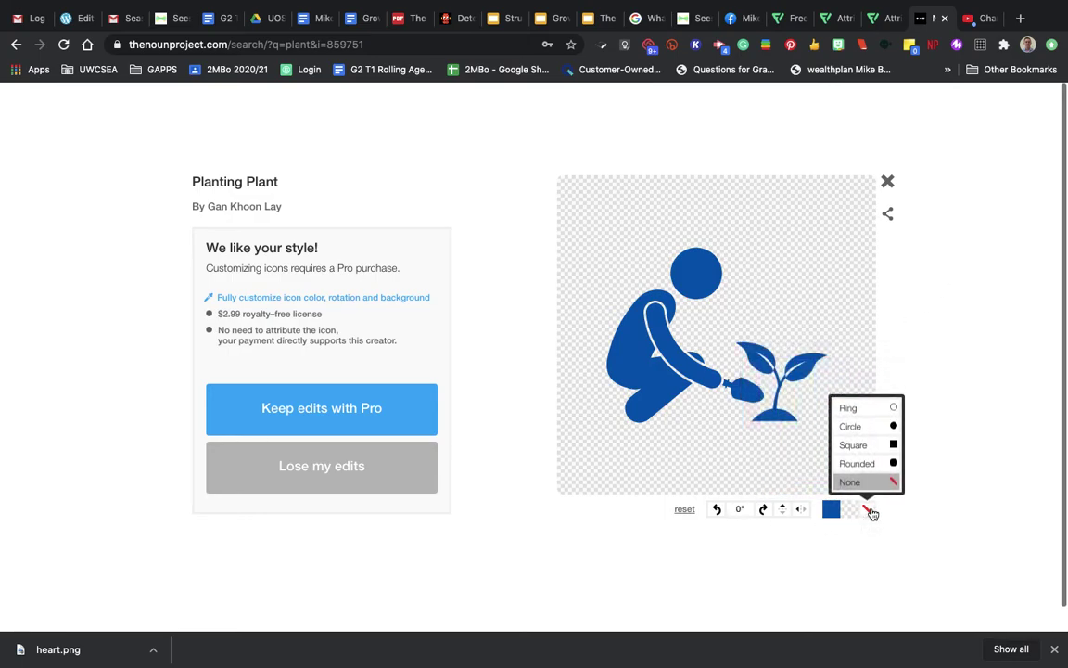
{"action": "left_click", "coordinate": [893, 408]}
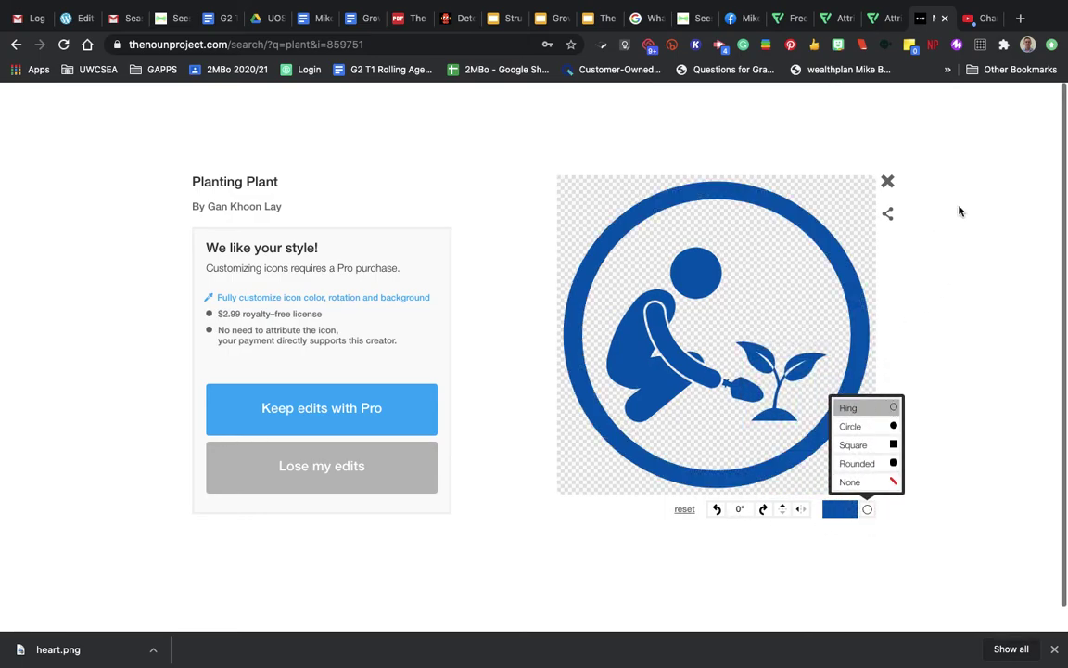
{"action": "left_click", "coordinate": [891, 428]}
{"action": "left_click", "coordinate": [892, 444]}
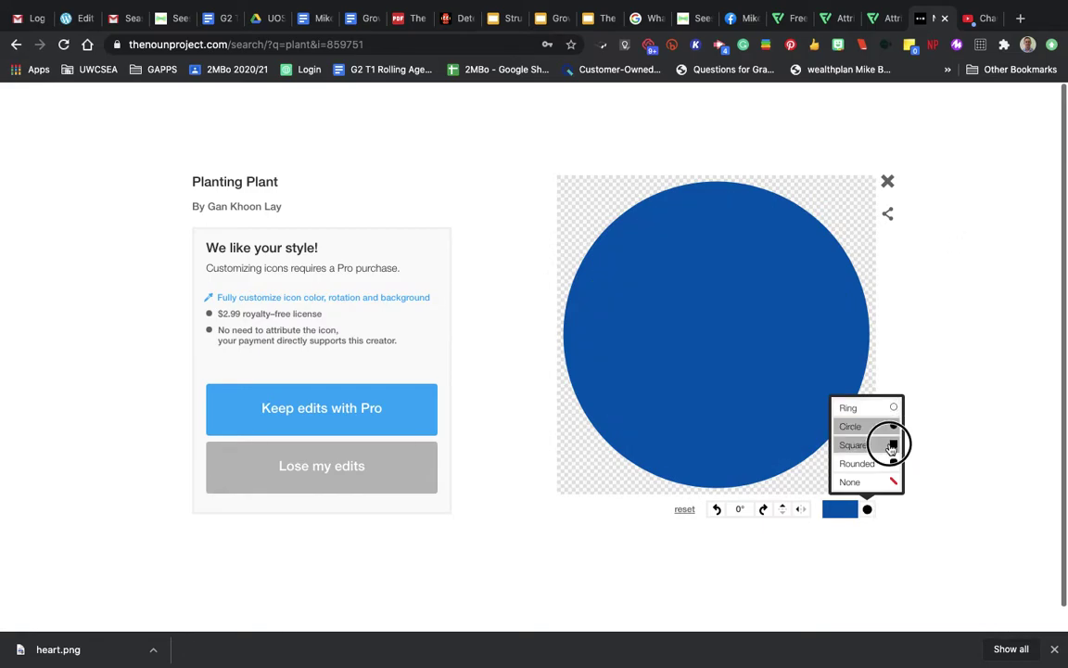
{"action": "left_click", "coordinate": [892, 464]}
{"action": "left_click", "coordinate": [894, 408]}
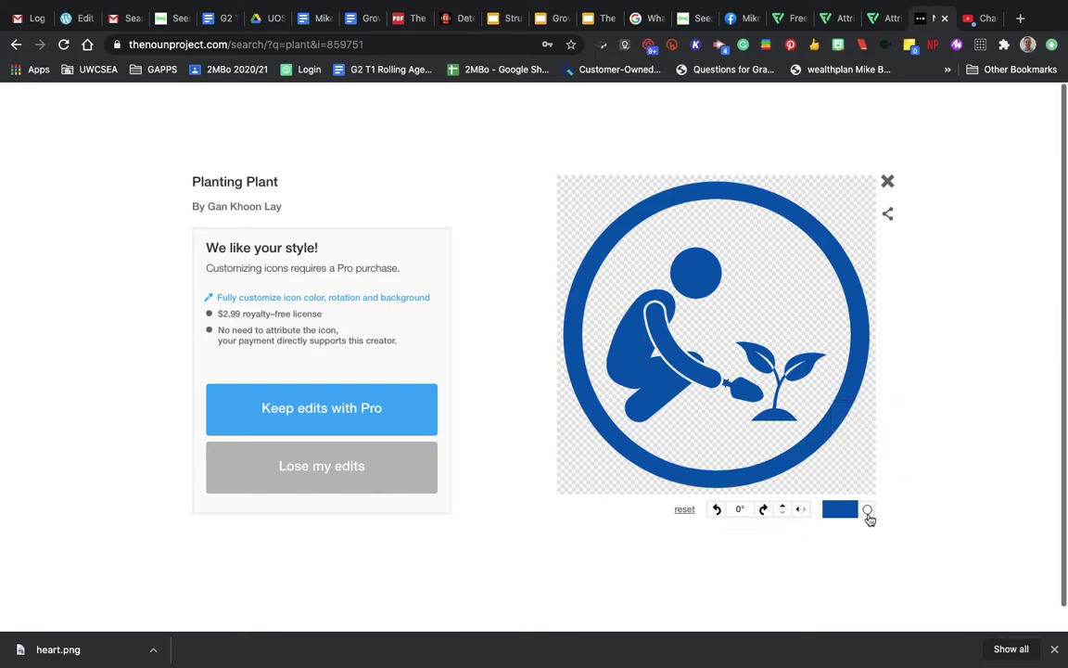
{"action": "mouse_move", "coordinate": [867, 516]}
{"action": "left_click", "coordinate": [893, 483]}
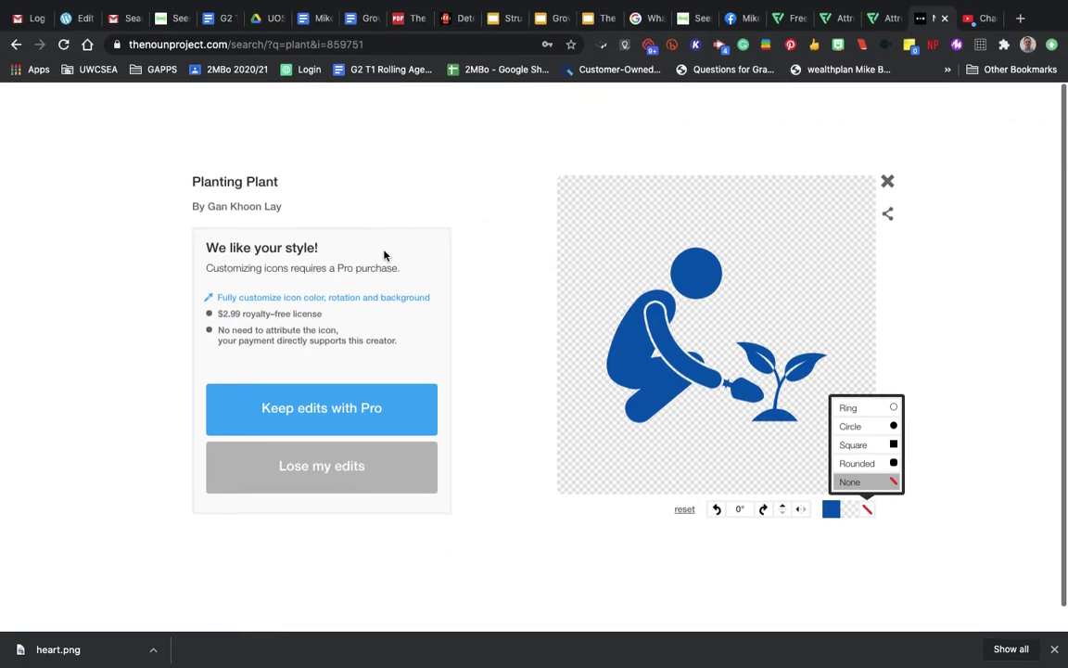
Discard the colour edits and continue with the free Basic Download to the attribution page.
{"action": "left_click", "coordinate": [354, 484]}
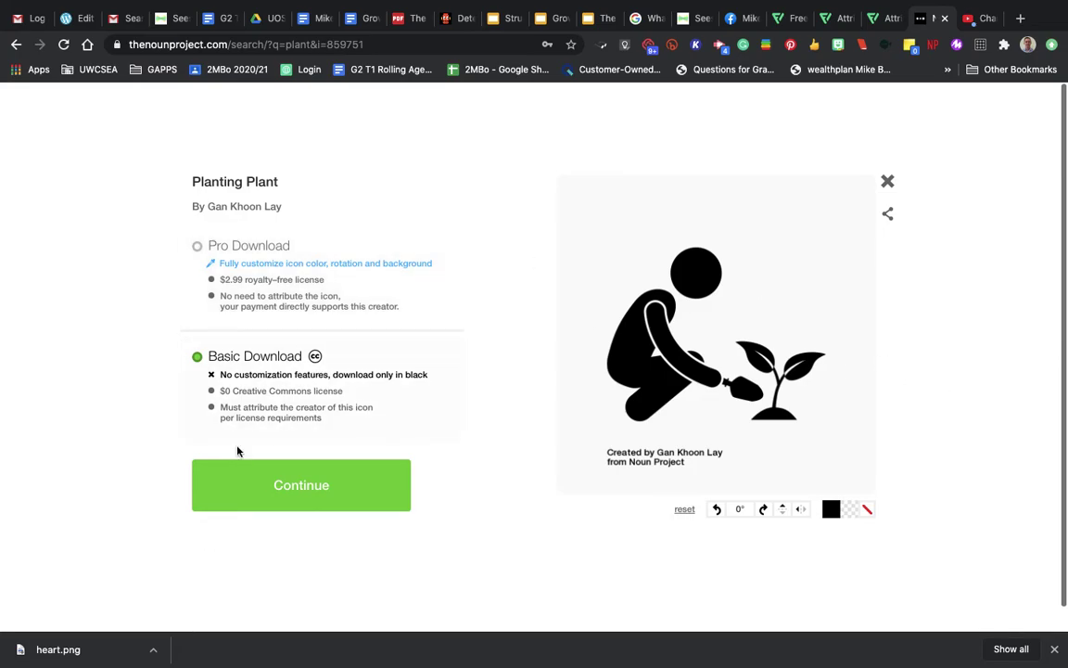
{"action": "left_click", "coordinate": [298, 490]}
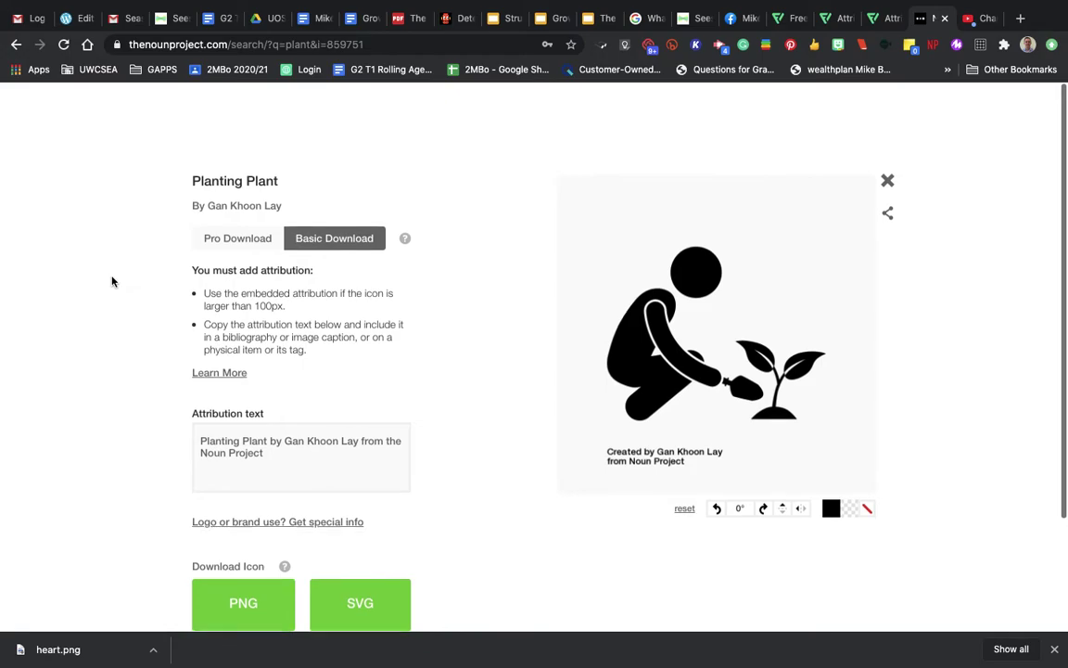
{"action": "scroll", "coordinate": [113, 280], "scroll_direction": "down", "scroll_amount": 3}
Select the attribution text and save the icon as PNG 'noun_Planting Plant_859751' on the Desktop.
{"action": "left_click", "coordinate": [256, 311]}
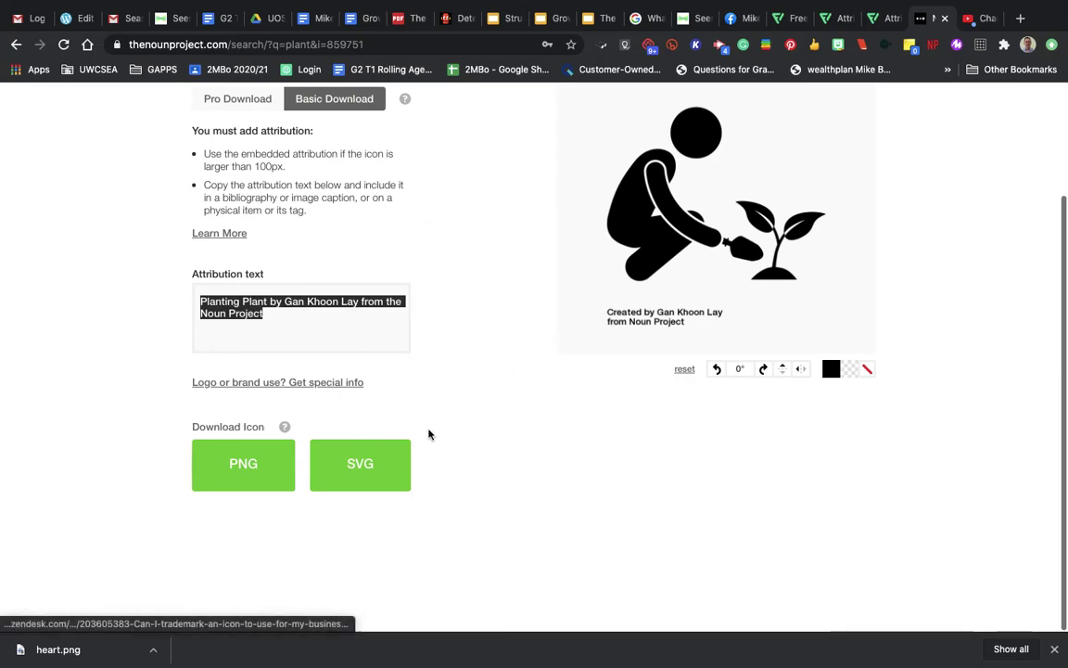
{"action": "left_click", "coordinate": [241, 481]}
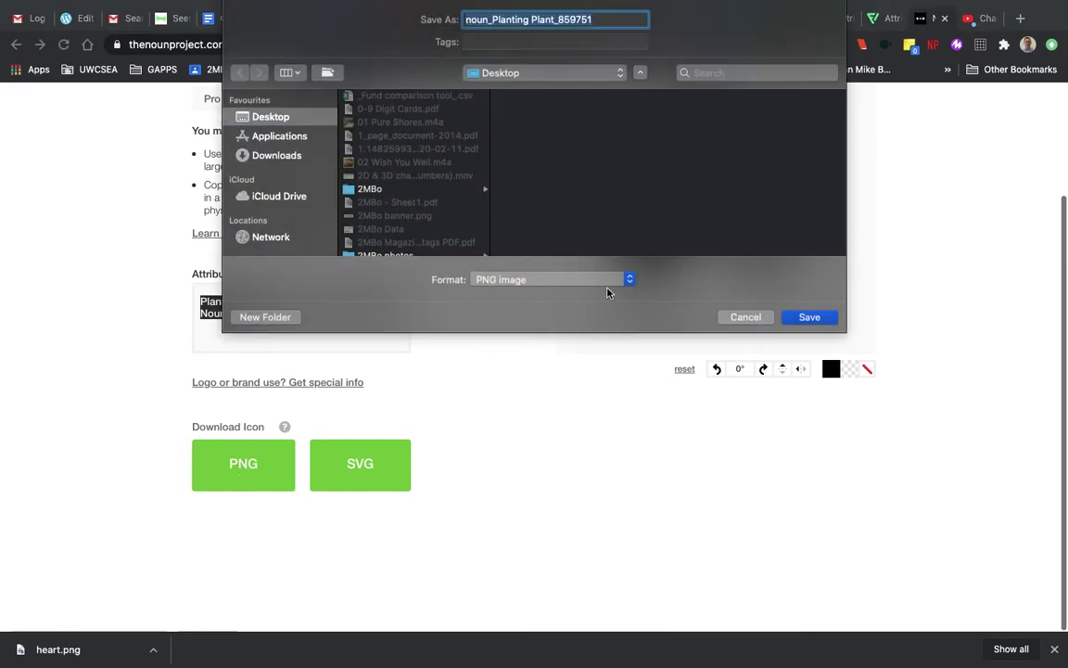
{"action": "left_click", "coordinate": [810, 318]}
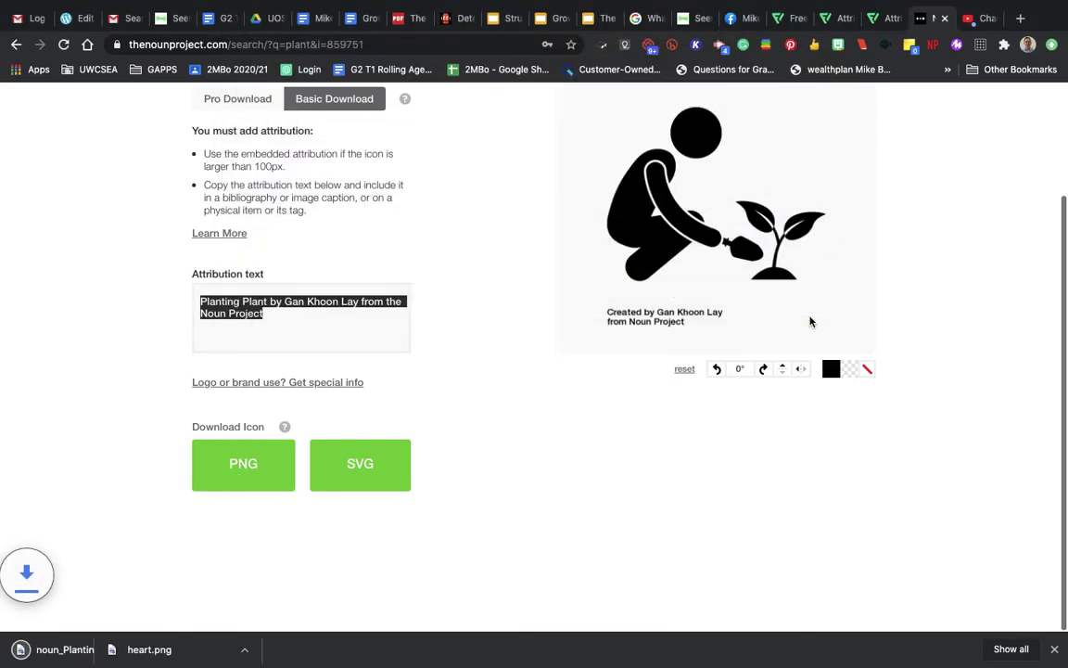
Add a new blank slide to the Digital Sharing Keynote presentation.
{"action": "key", "text": "ctrl+Left"}
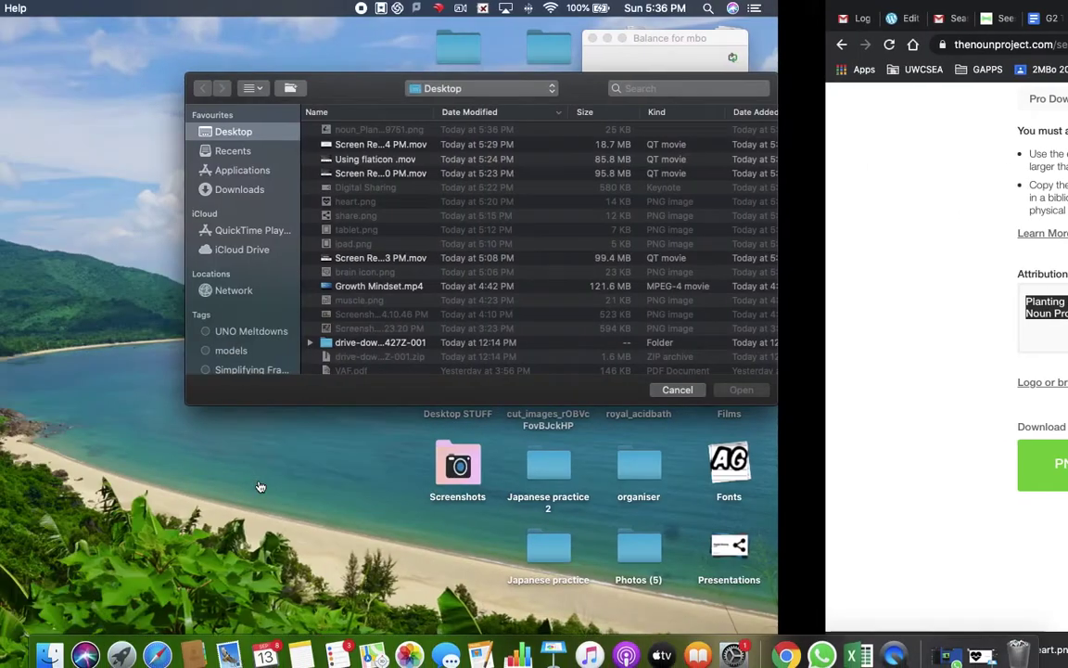
{"action": "left_click", "coordinate": [553, 643]}
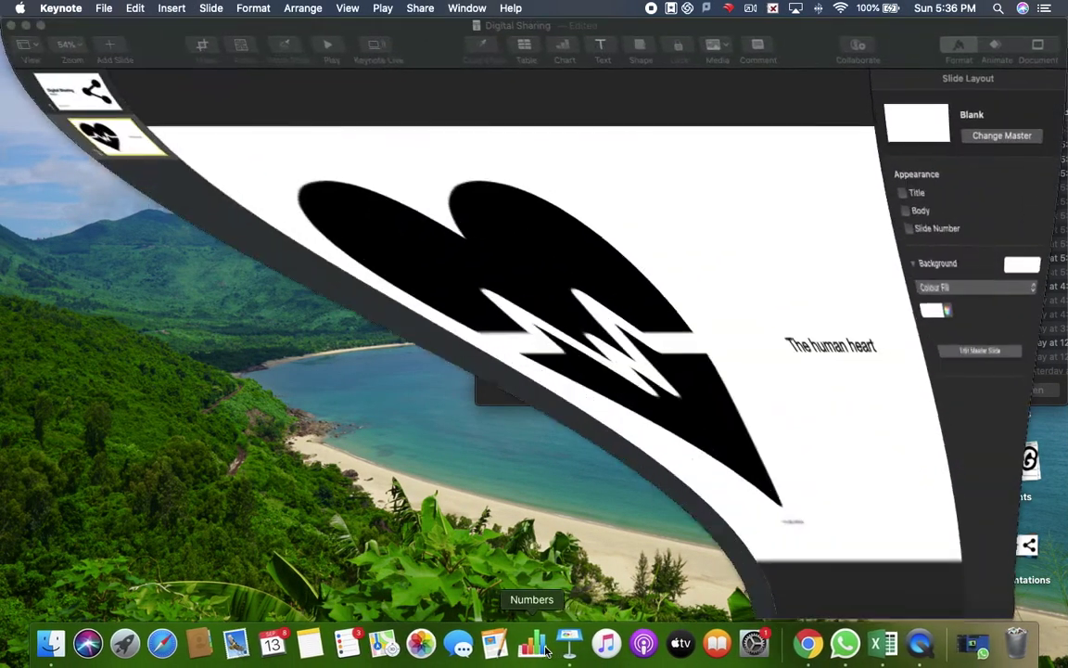
{"action": "left_click", "coordinate": [105, 47]}
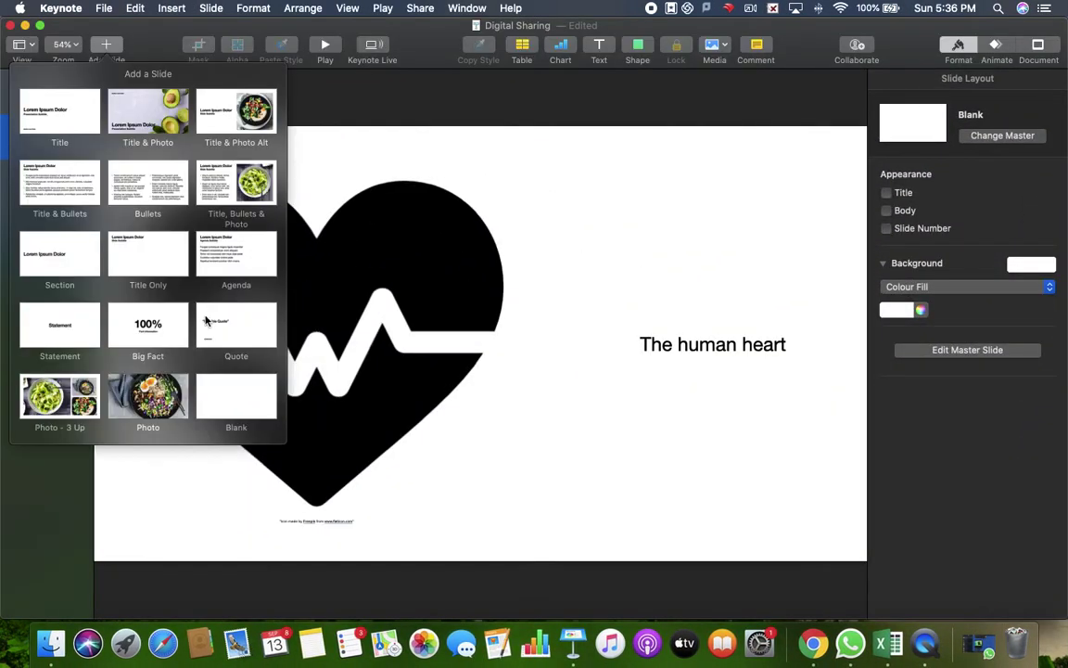
{"action": "left_click", "coordinate": [240, 393]}
Find the Planting Plant PNG on the Desktop in Finder and Quick Look it.
{"action": "left_click", "coordinate": [51, 642]}
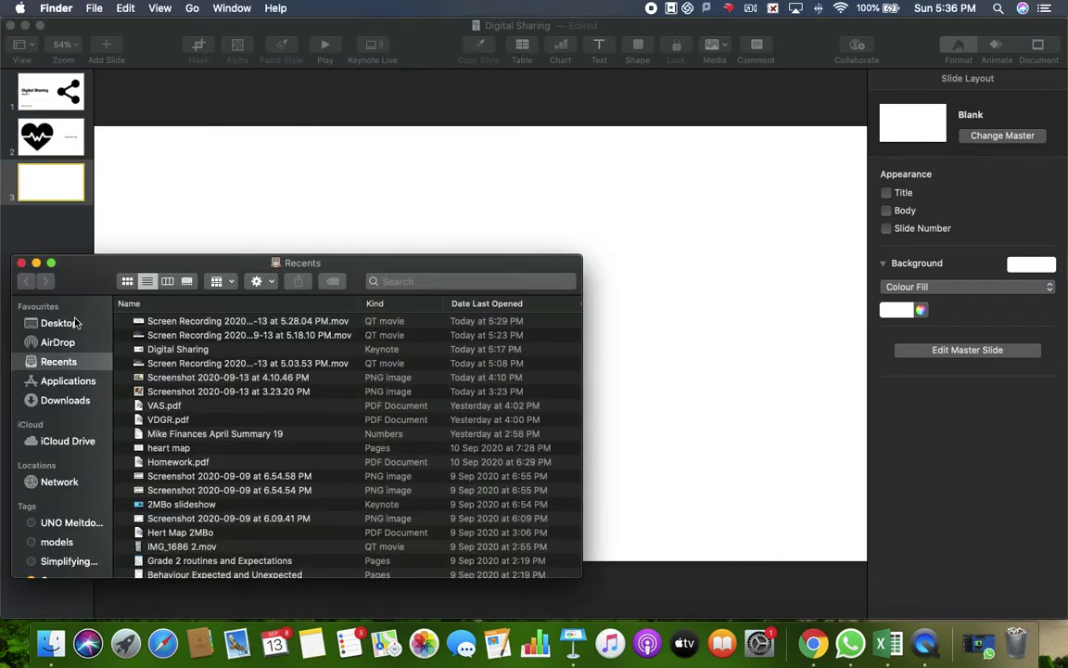
{"action": "left_click", "coordinate": [58, 323]}
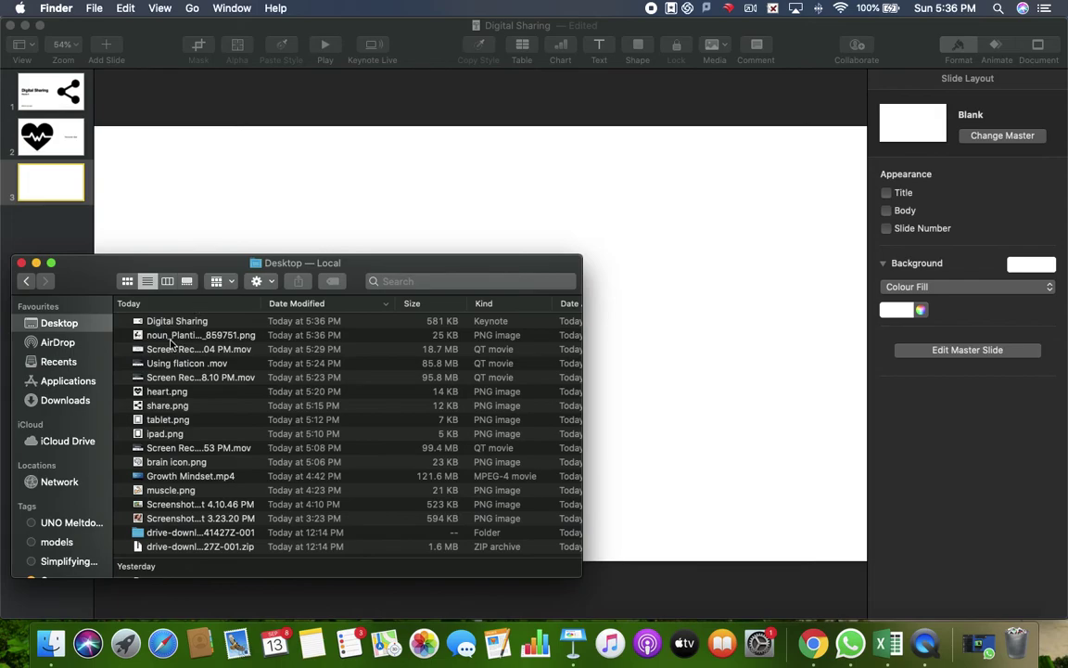
{"action": "left_click", "coordinate": [63, 400]}
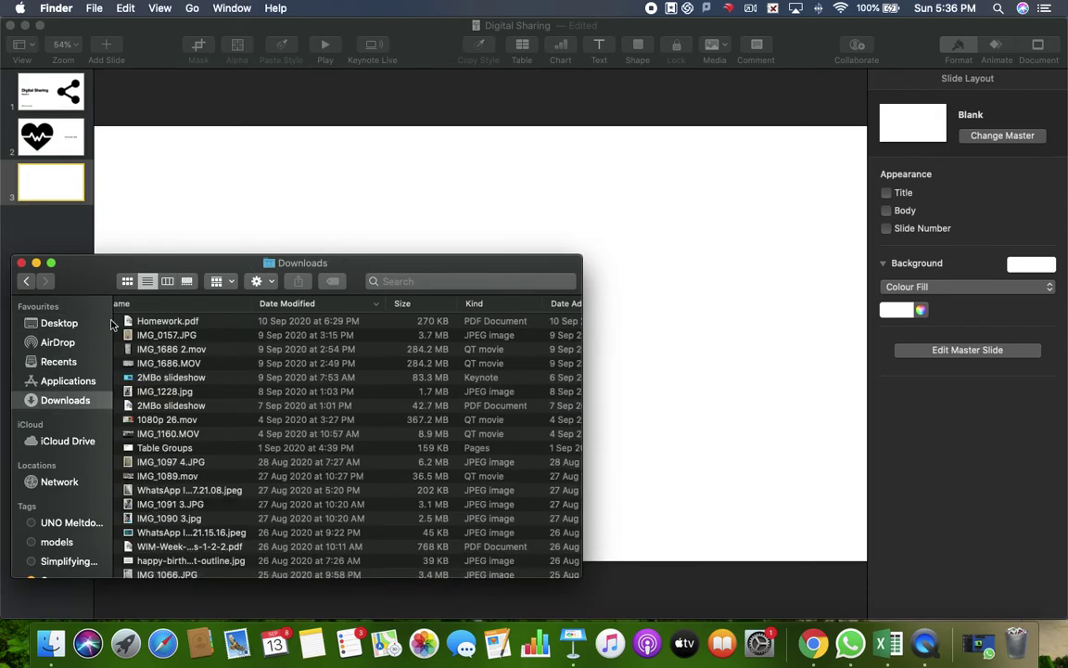
{"action": "left_click", "coordinate": [65, 324]}
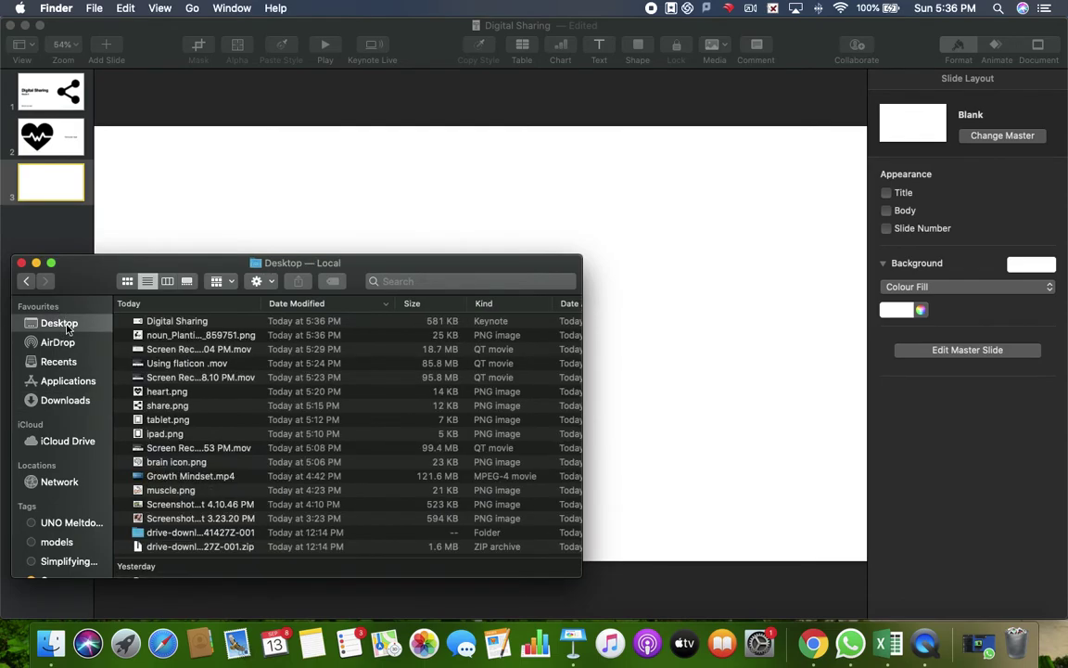
{"action": "left_click", "coordinate": [218, 337]}
{"action": "key", "text": "space"}
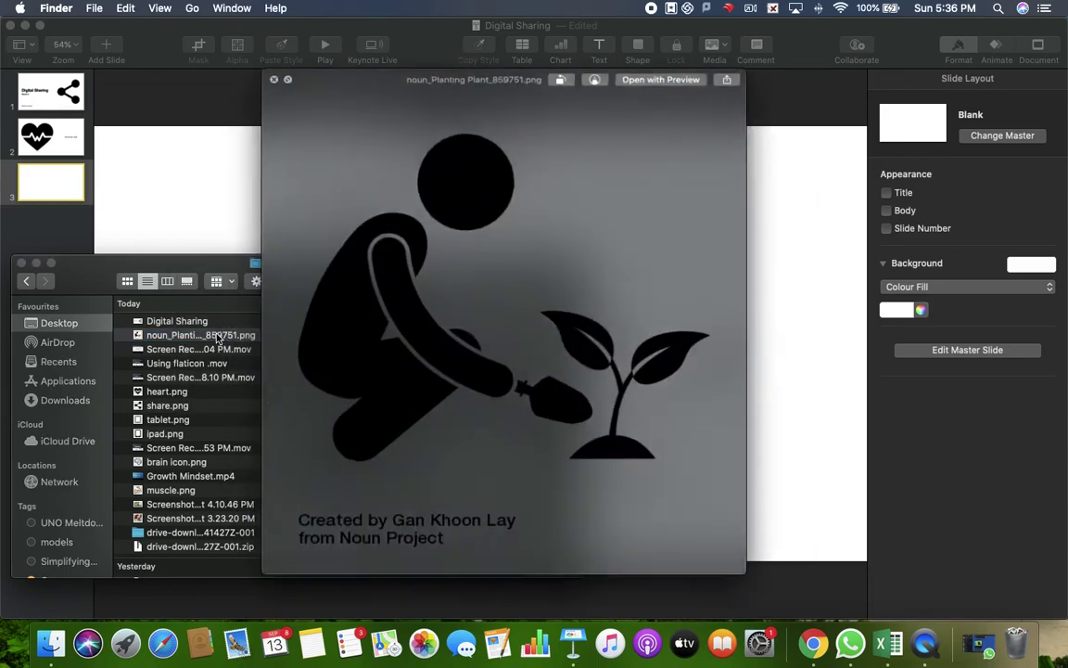
{"action": "key", "text": "space"}
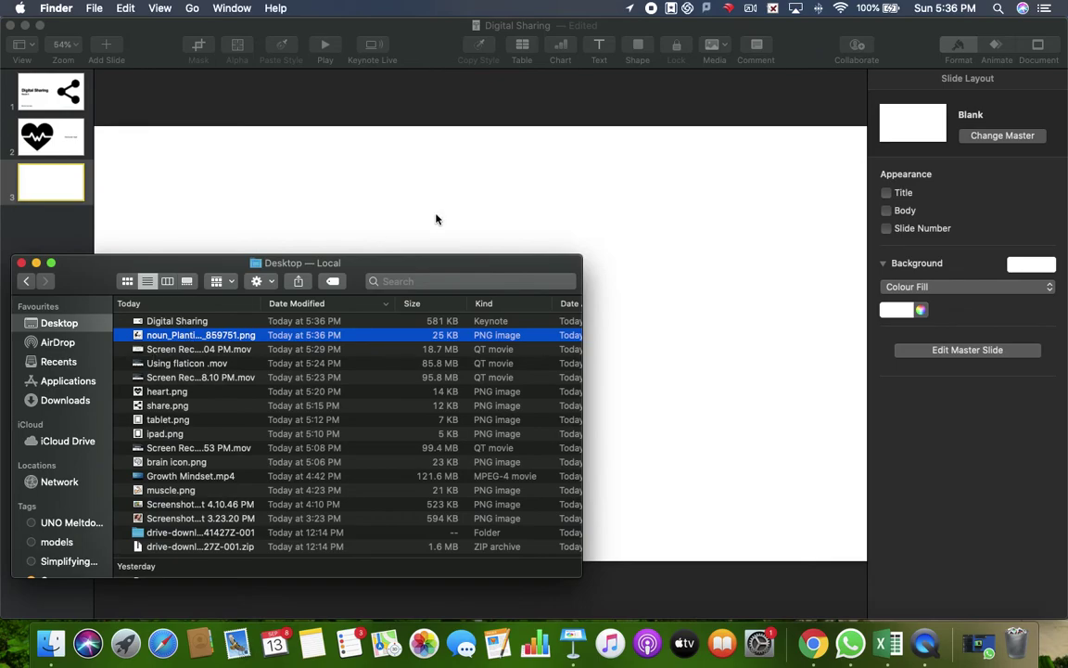
Drag the Planting Plant PNG from Finder onto slide 3.
{"action": "key", "text": "super+Tab"}
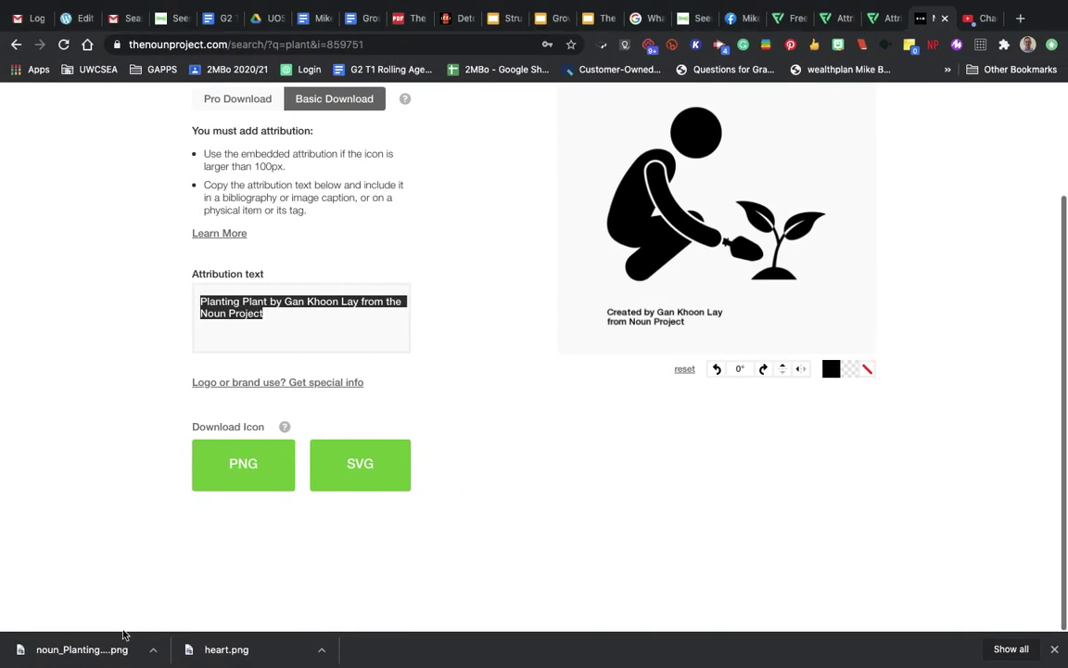
{"action": "key", "text": "super+Tab"}
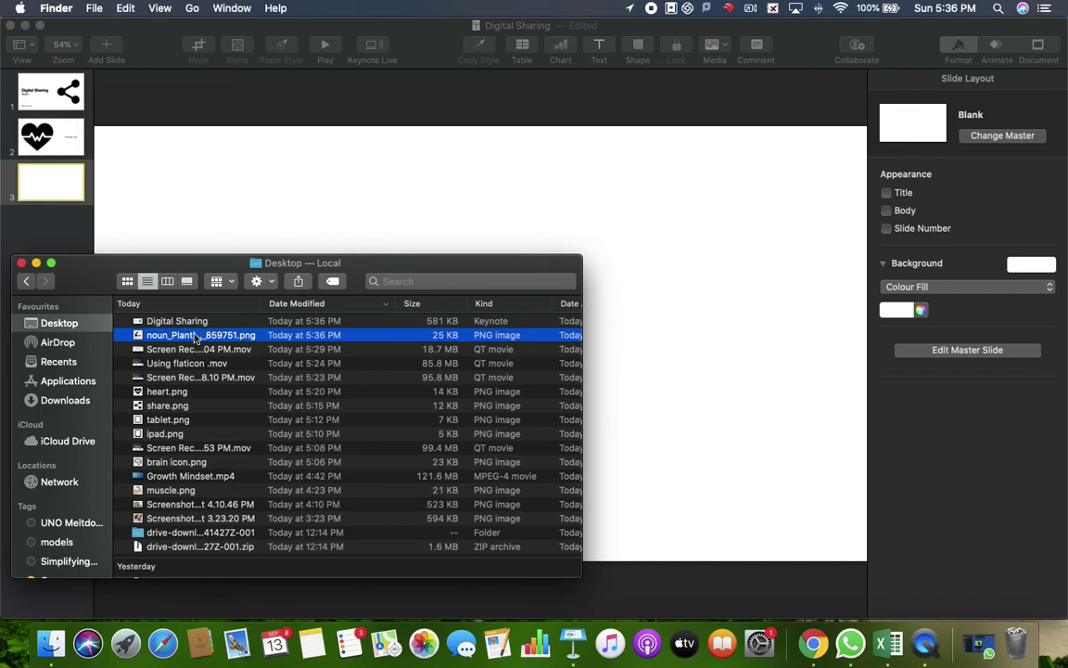
{"action": "left_click_drag", "start_coordinate": [194, 337], "coordinate": [729, 304]}
Enlarge the Planting Plant image on slide 3 and move it toward the left side.
{"action": "left_click", "coordinate": [442, 197]}
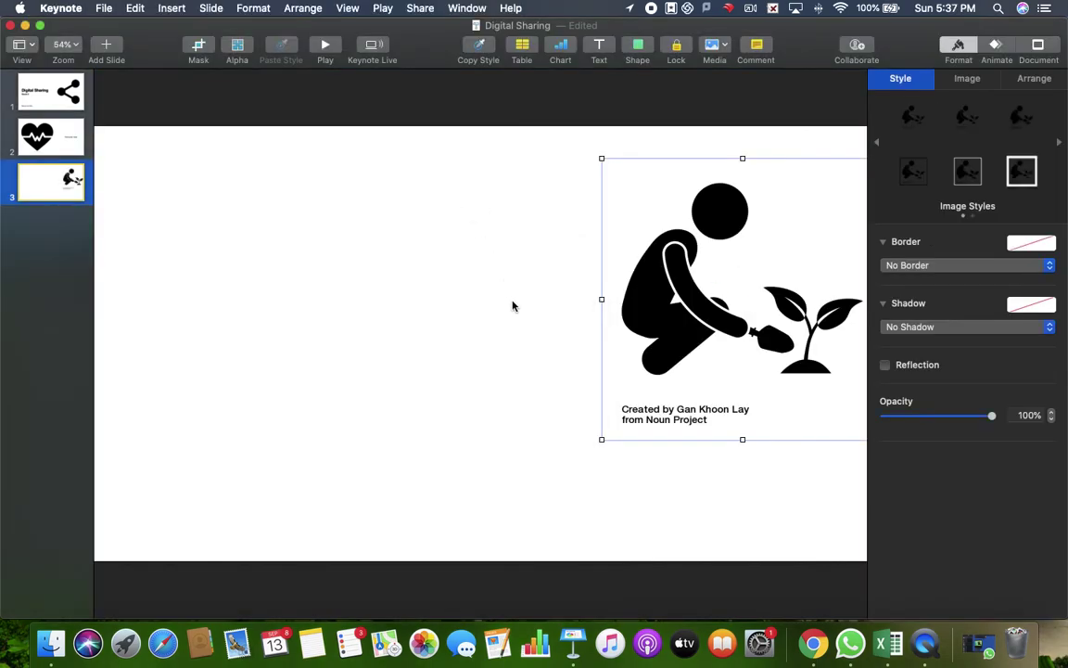
{"action": "left_click_drag", "start_coordinate": [617, 228], "coordinate": [231, 253]}
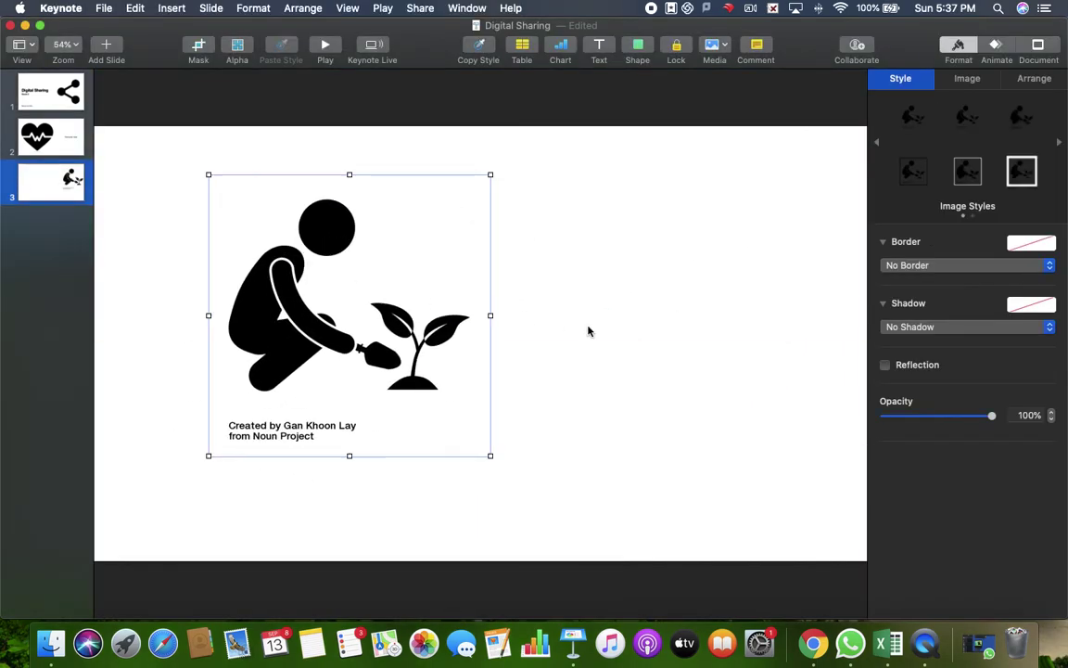
{"action": "left_click_drag", "start_coordinate": [490, 455], "coordinate": [638, 510]}
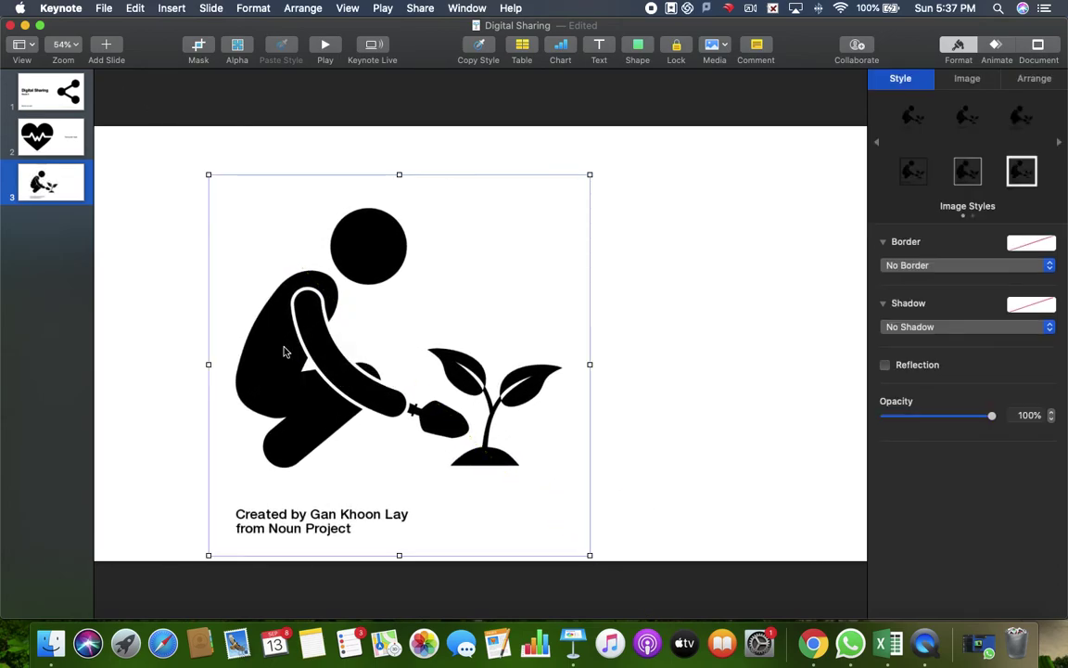
{"action": "left_click_drag", "start_coordinate": [284, 351], "coordinate": [386, 320]}
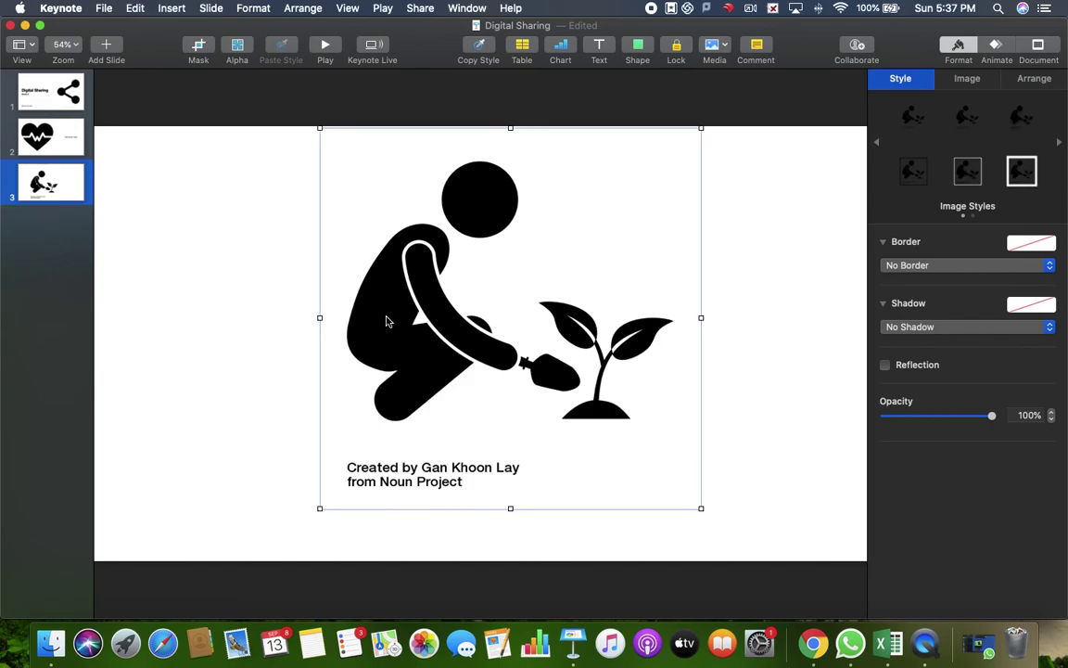
{"action": "left_click", "coordinate": [555, 263]}
{"action": "left_click", "coordinate": [530, 307]}
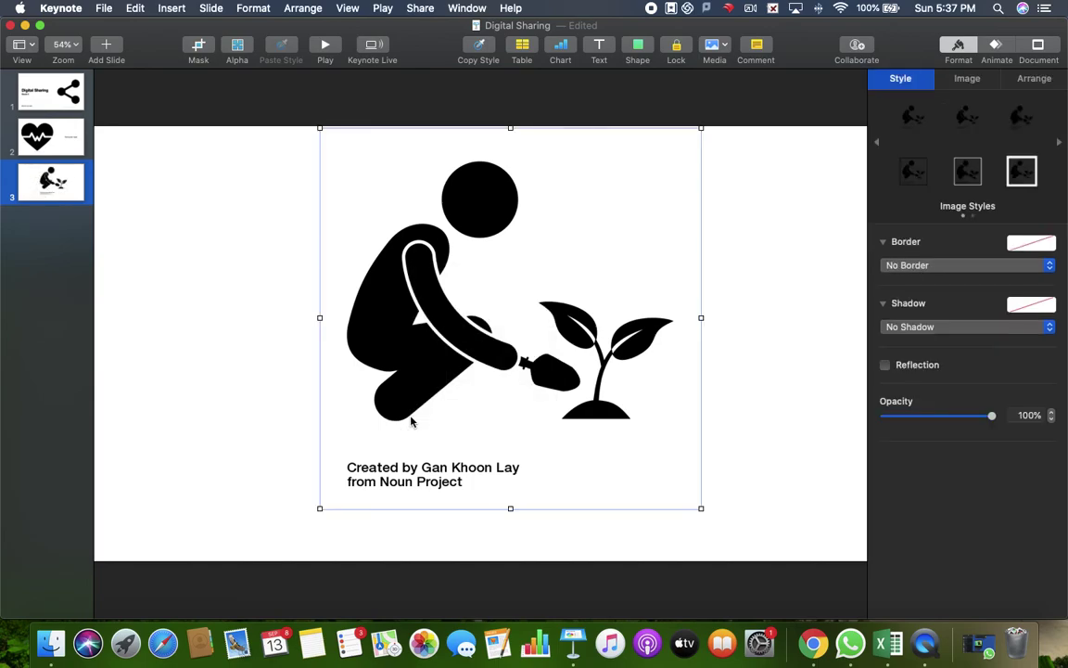
{"action": "left_click_drag", "start_coordinate": [397, 269], "coordinate": [220, 303]}
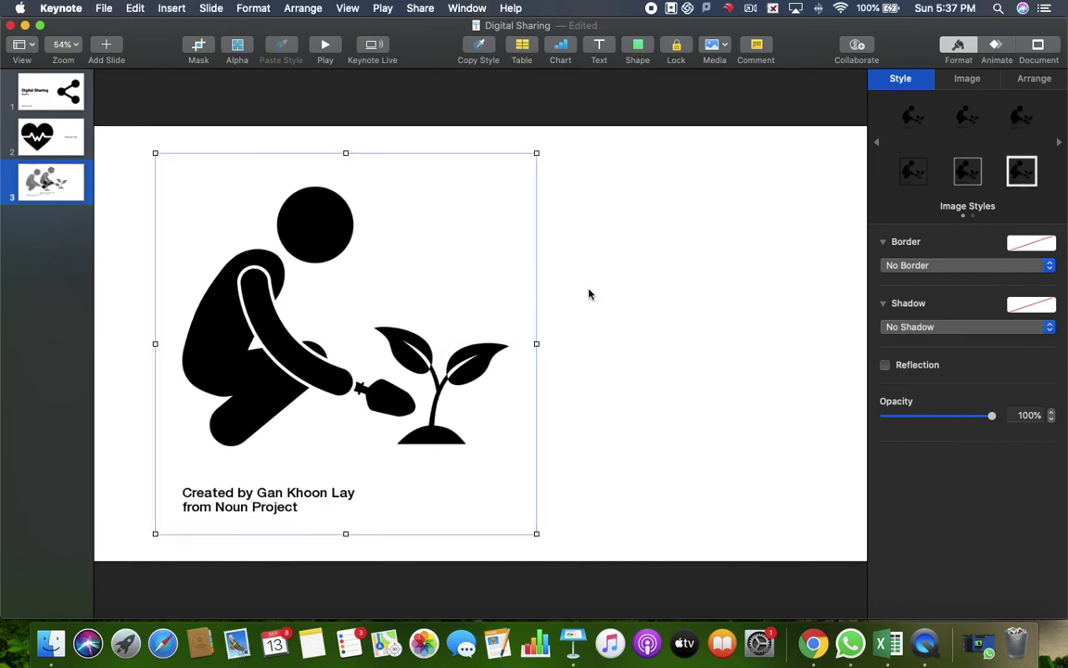
{"action": "left_click", "coordinate": [589, 294]}
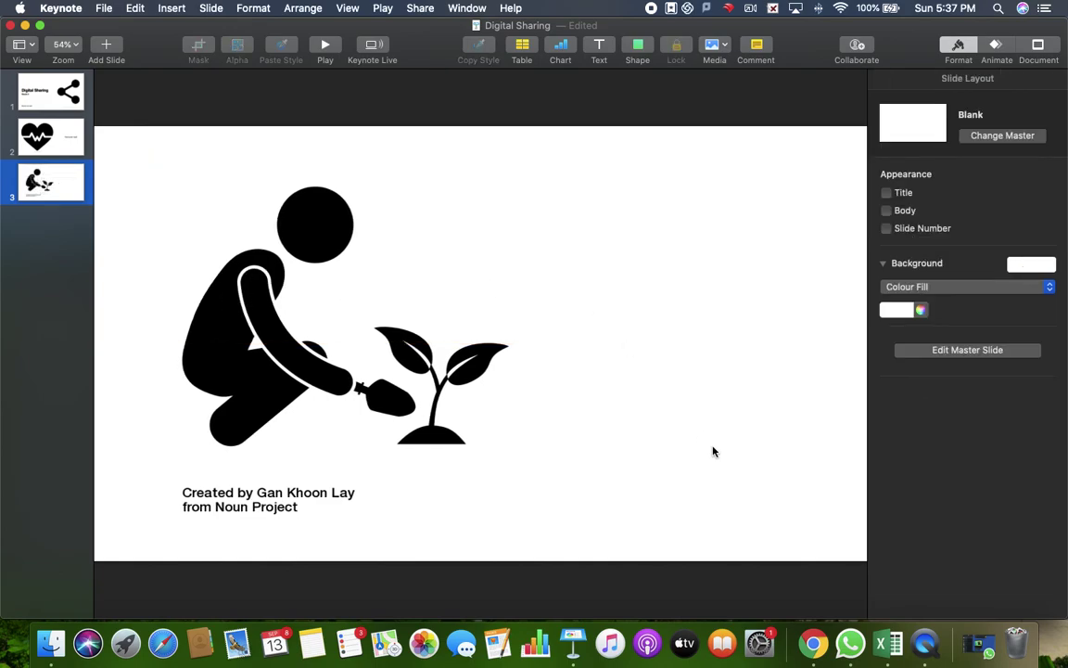